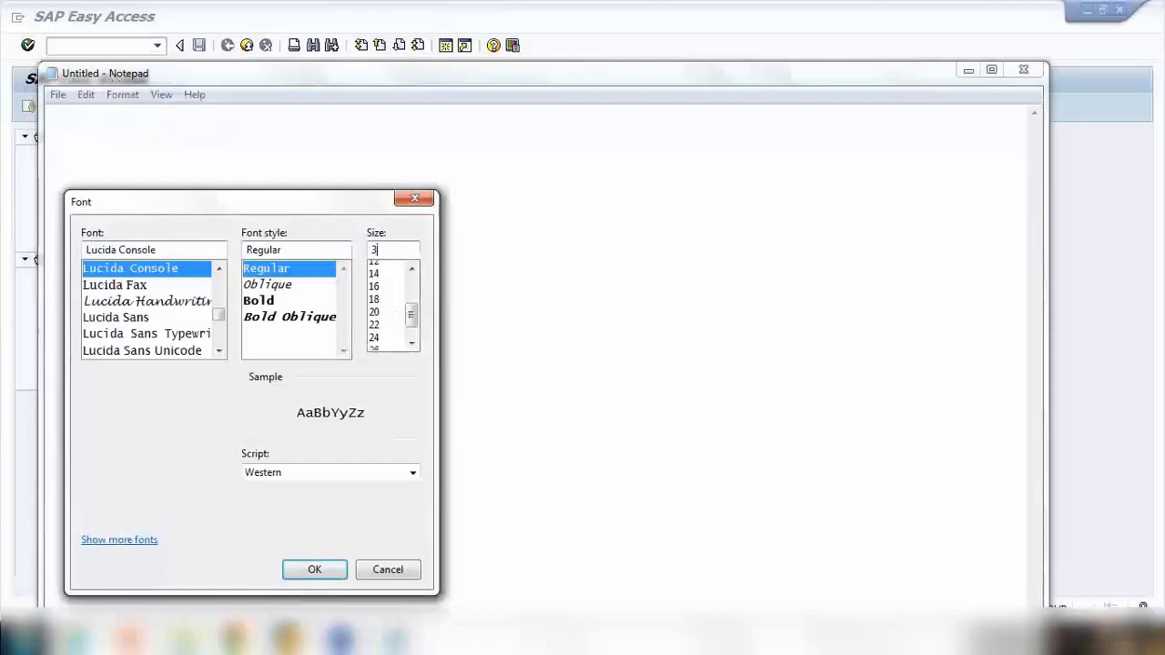
Step: Apply the font size and write the lines "Purchase Order" and "==> Goods Receipt" in the empty note
key("Return")
type("Purc")
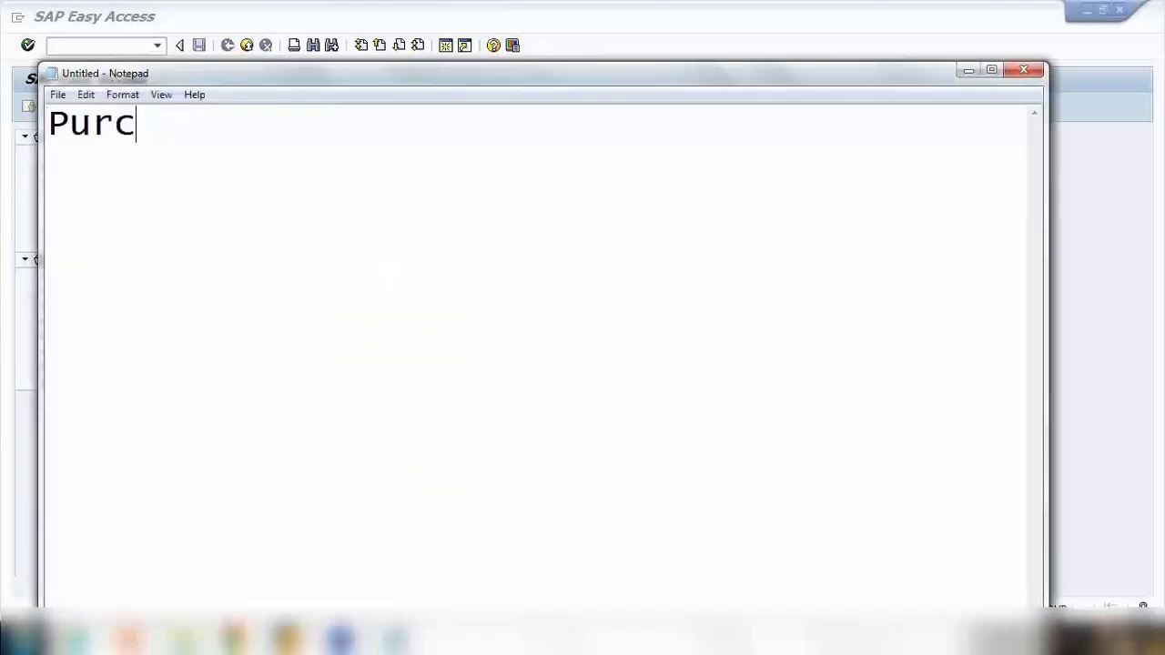
type("hase Order ")
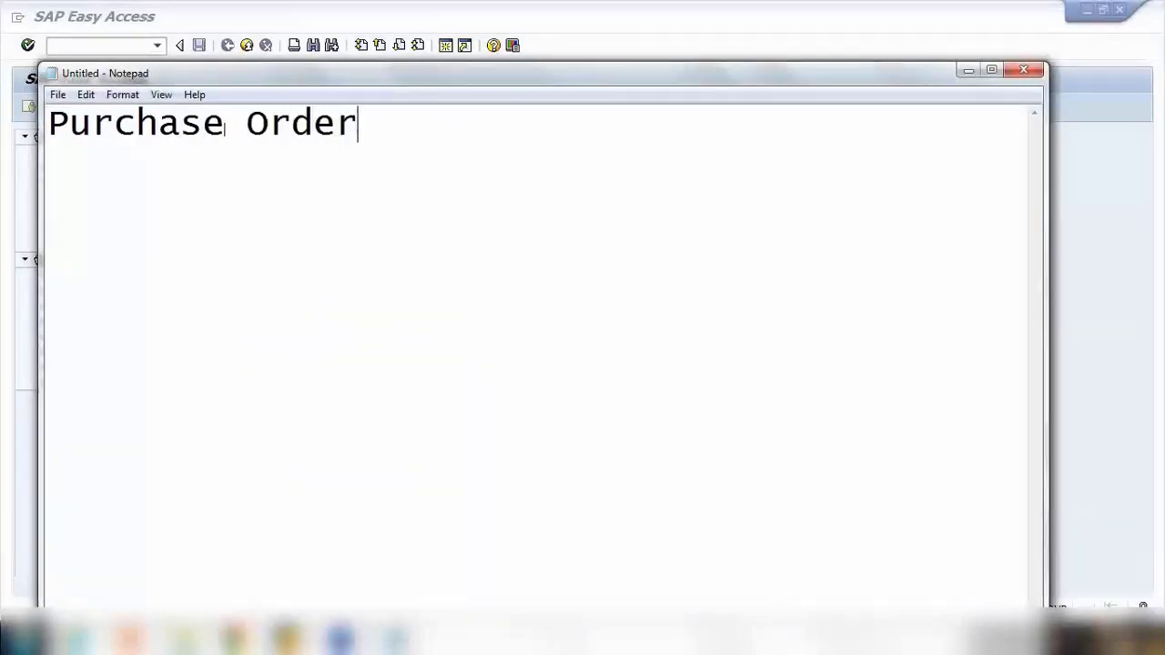
type("==> Goods Re")
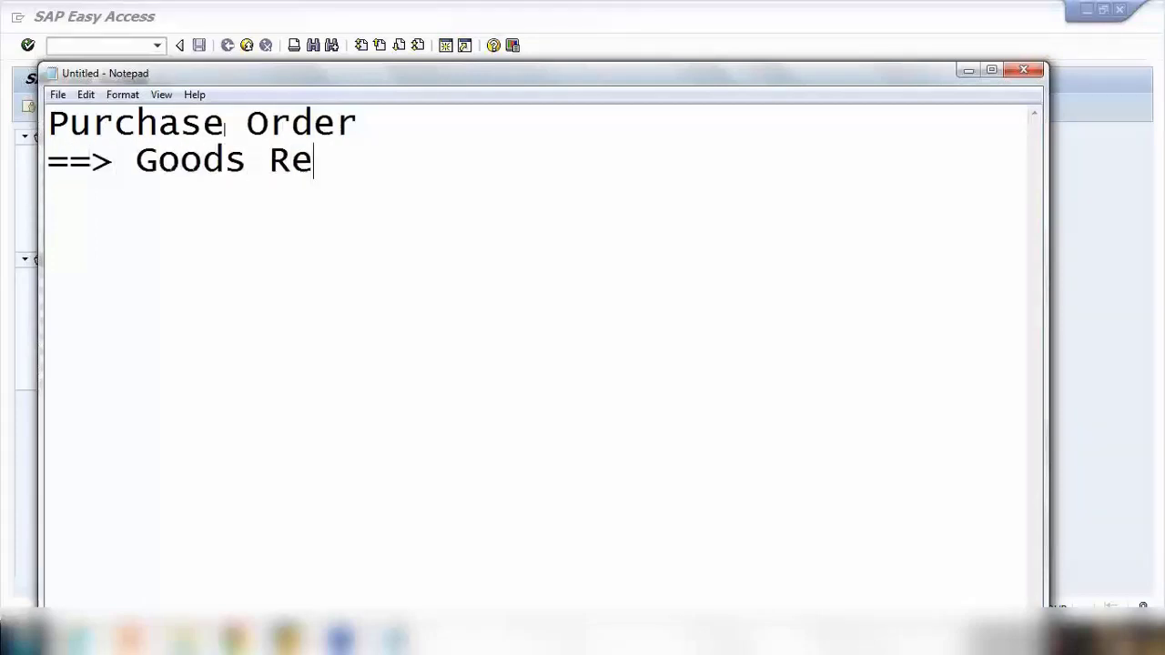
type("ceipt  ")
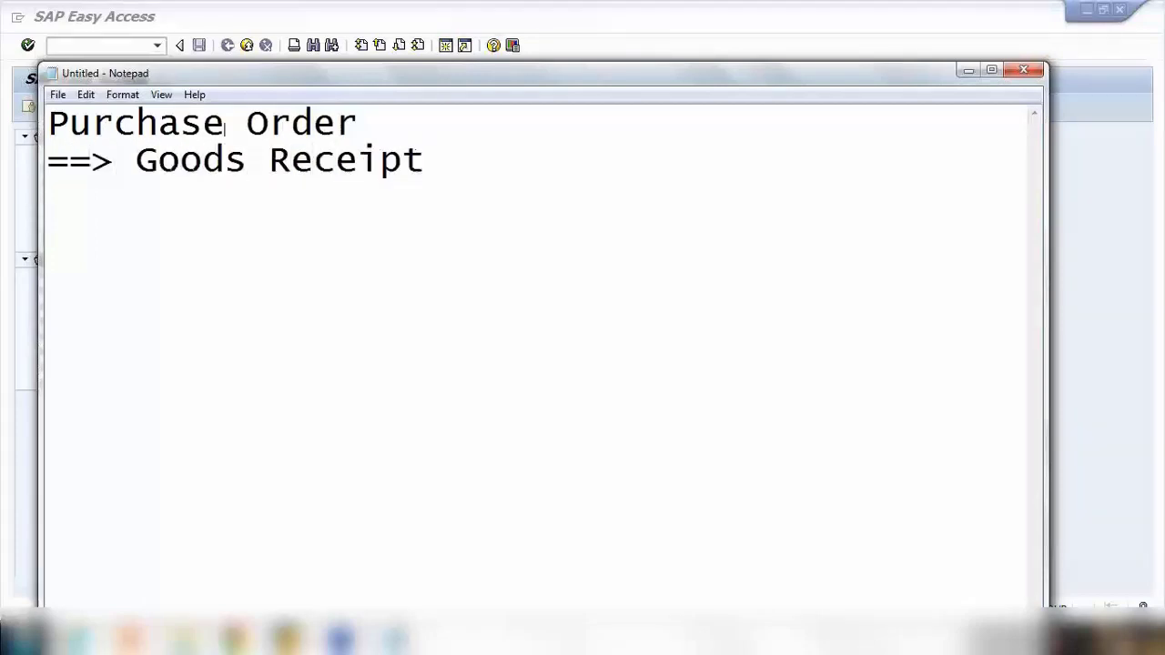
Step: Add an indented third line reading "==> Invoice Verification - MIRO" to the note
type("==> Invoic")
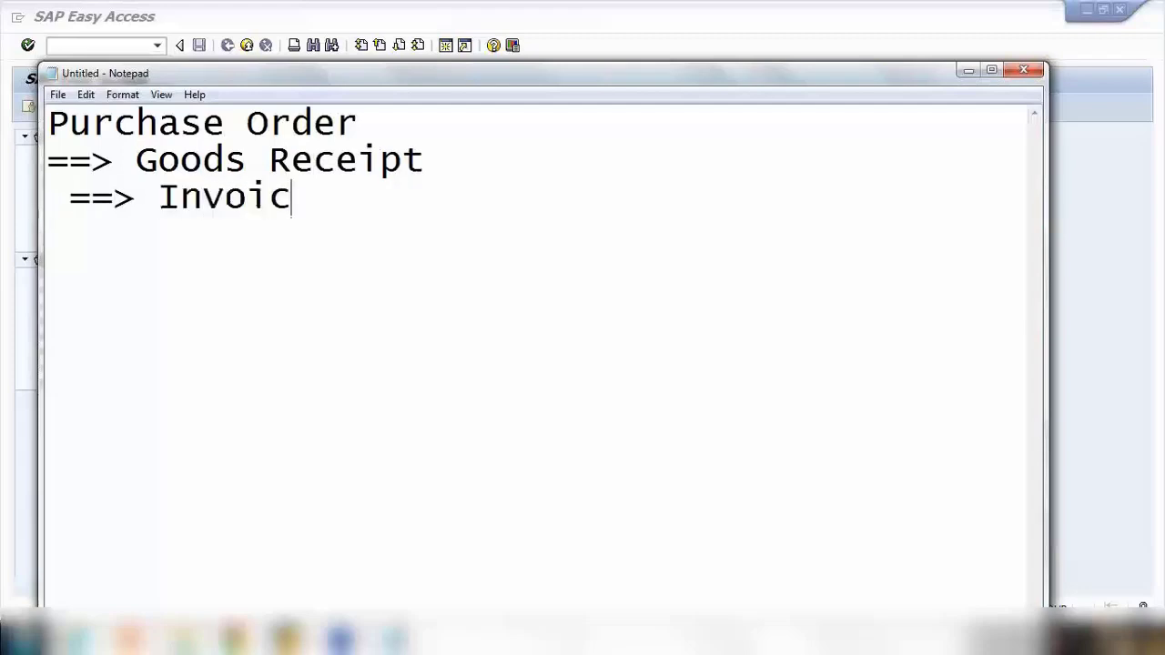
type("e Verif")
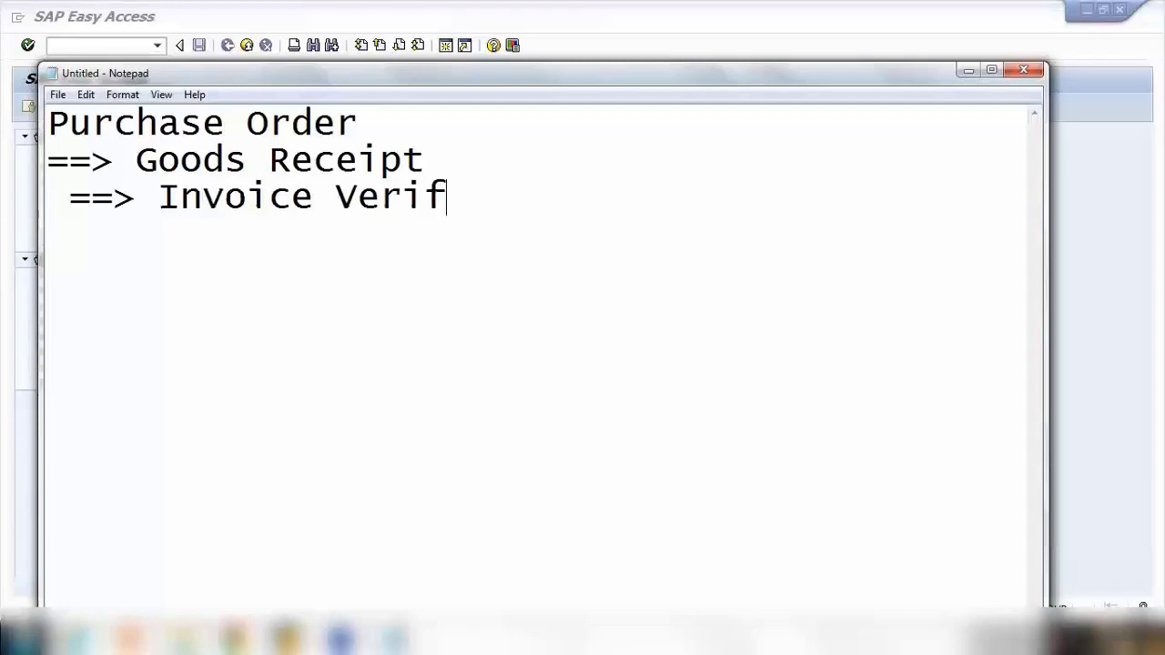
type("ication")
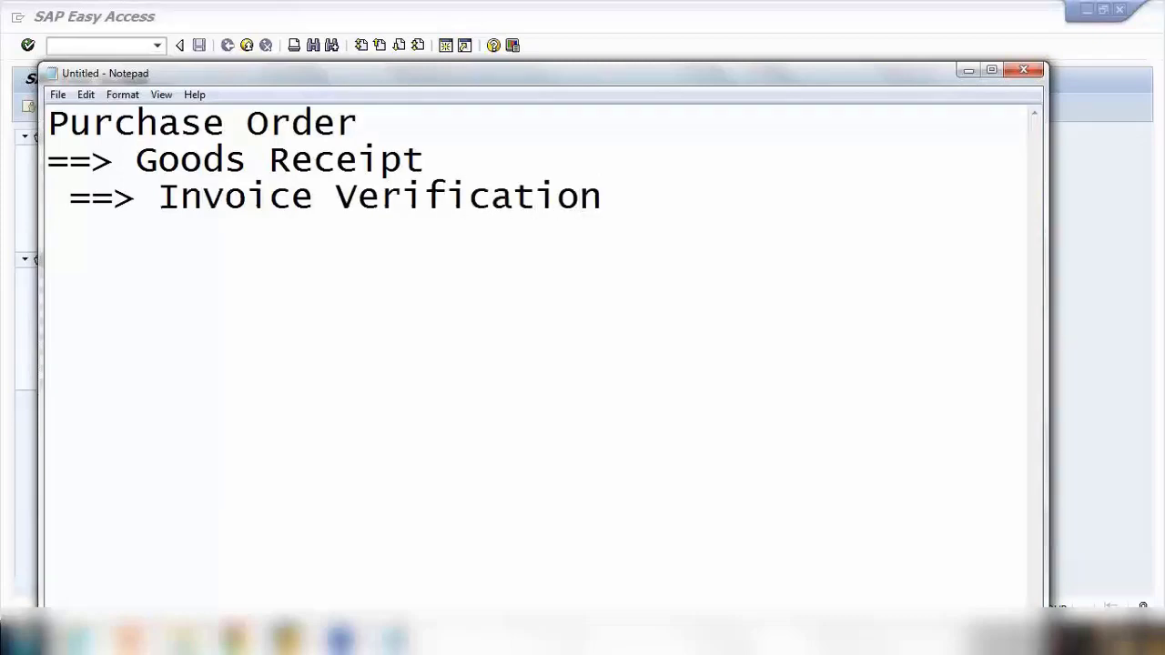
type(" - MIRo")
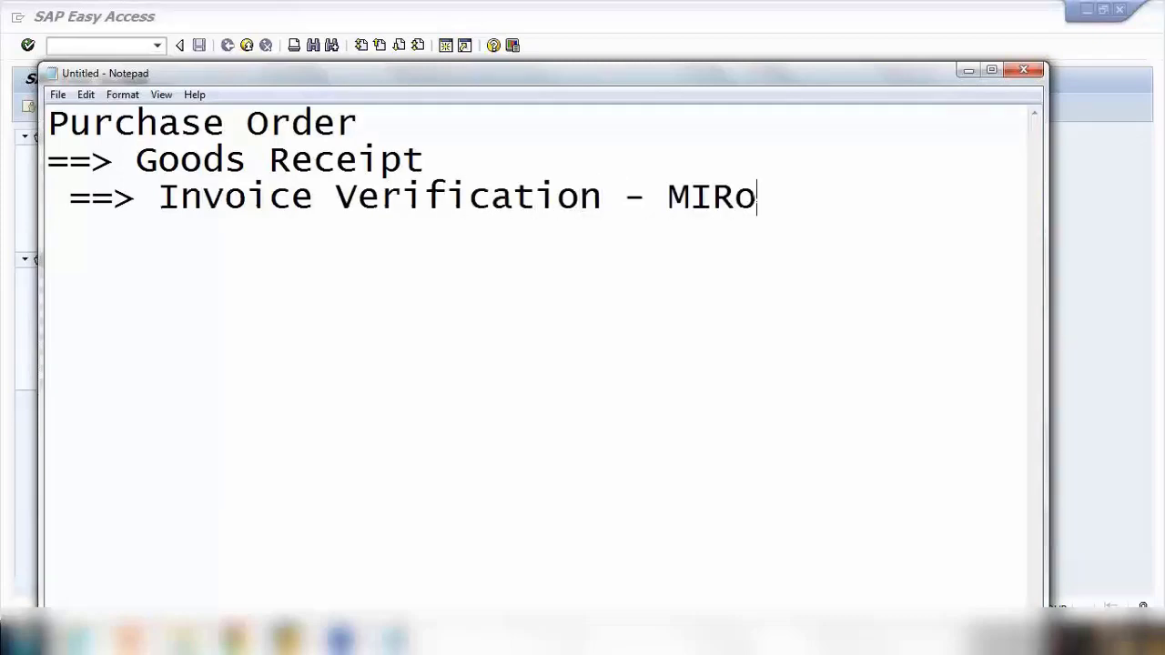
key("BackSpace")
type("O")
Step: Switch to SAP, open the Create Purchase Order transaction and enter vendor 100501 for the standard PO
left_click(1061, 289)
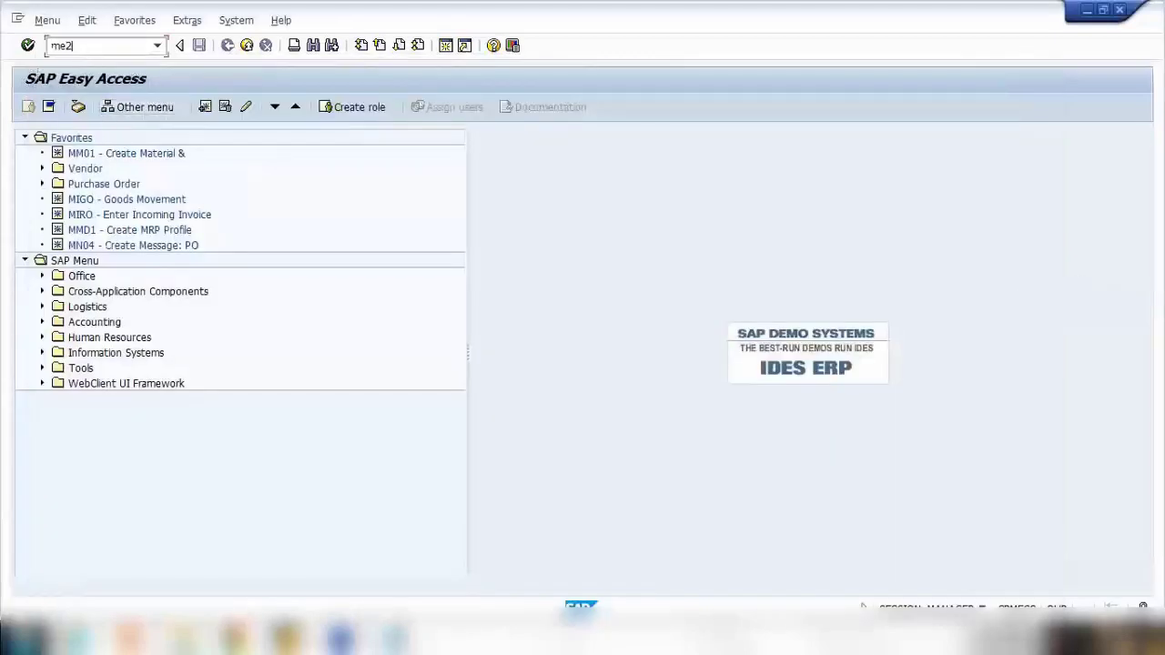
key("Return")
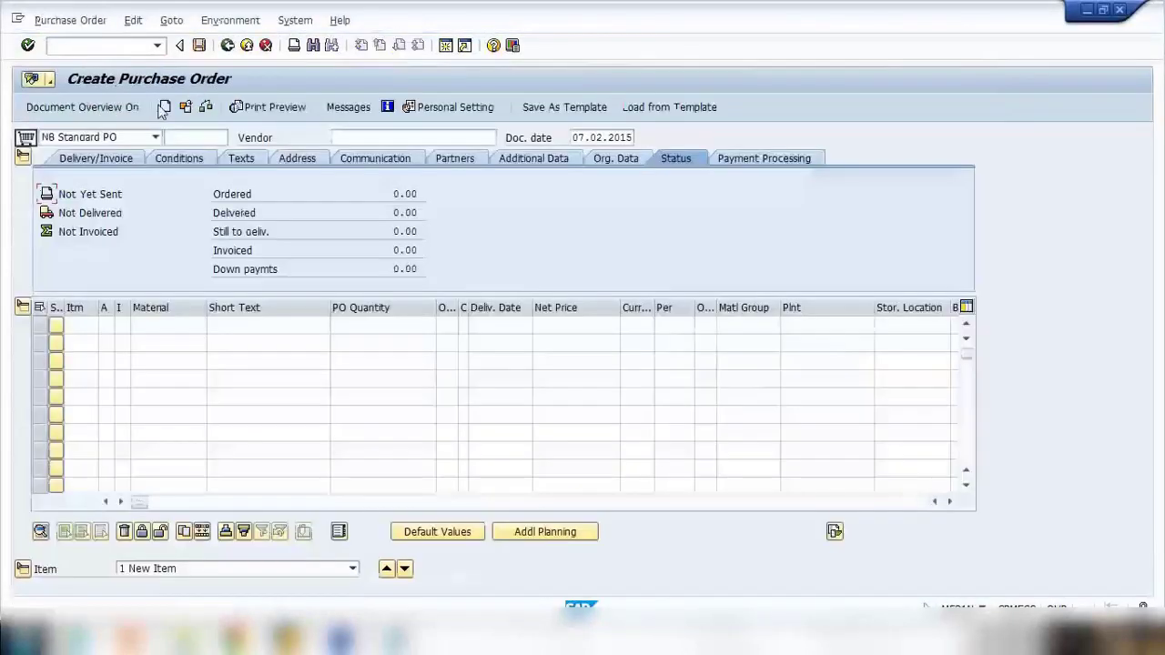
left_click(364, 137)
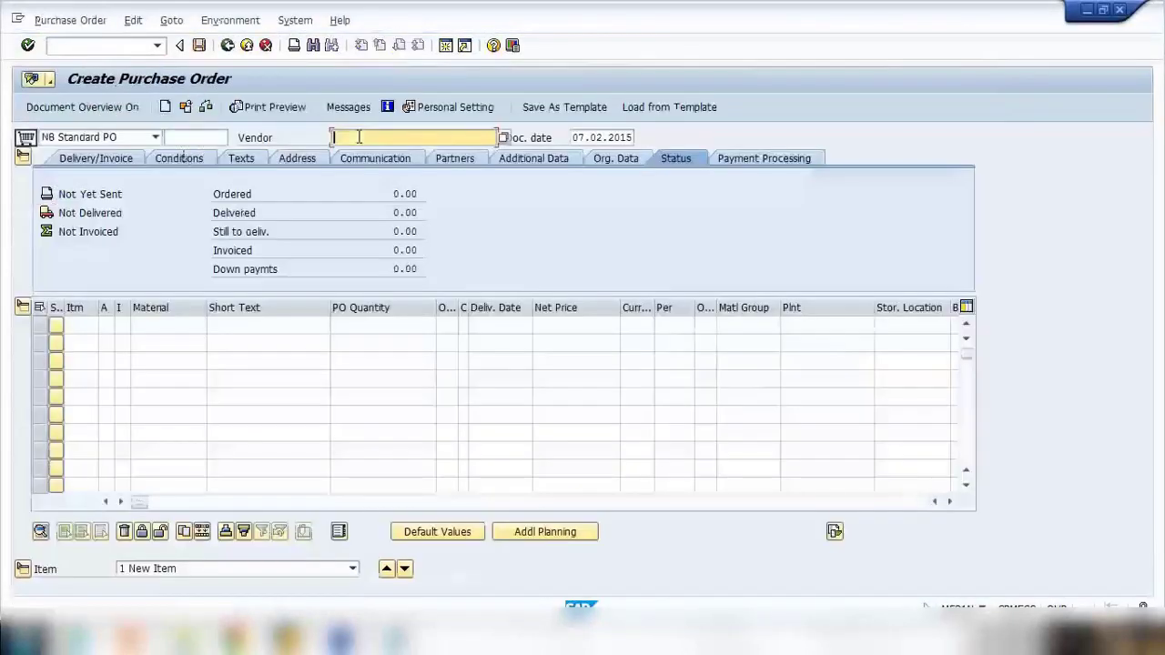
type("100501")
key("Return")
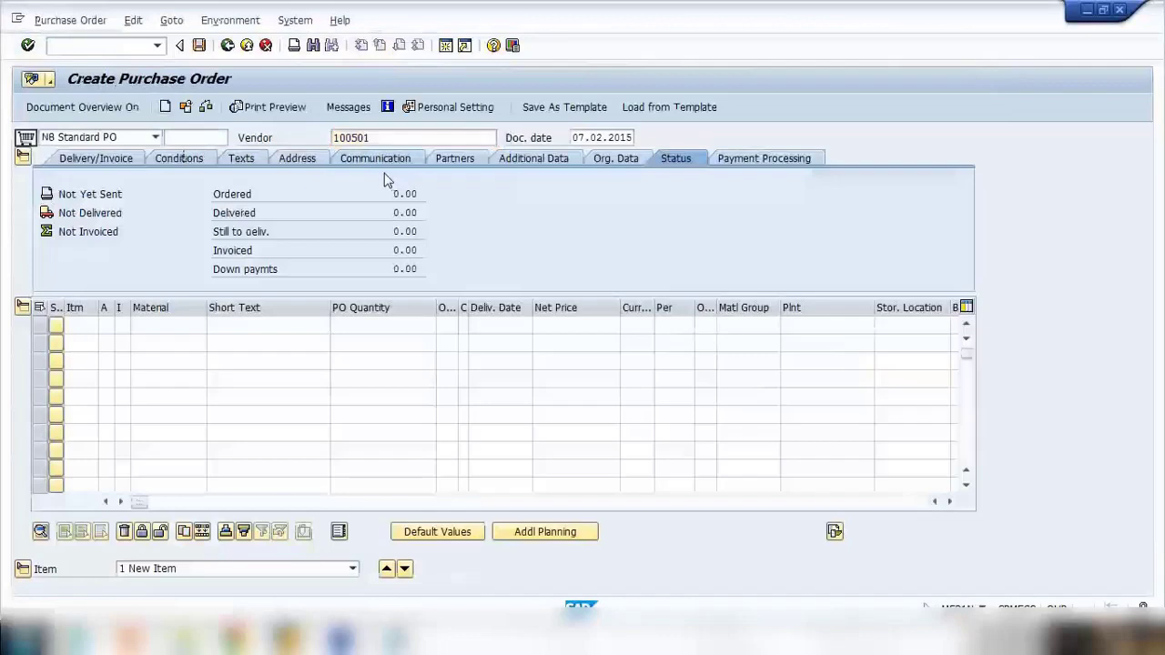
Step: Add an item for material abc123 with quantity 10 and plant 1000, and save the purchase order
left_click(171, 328)
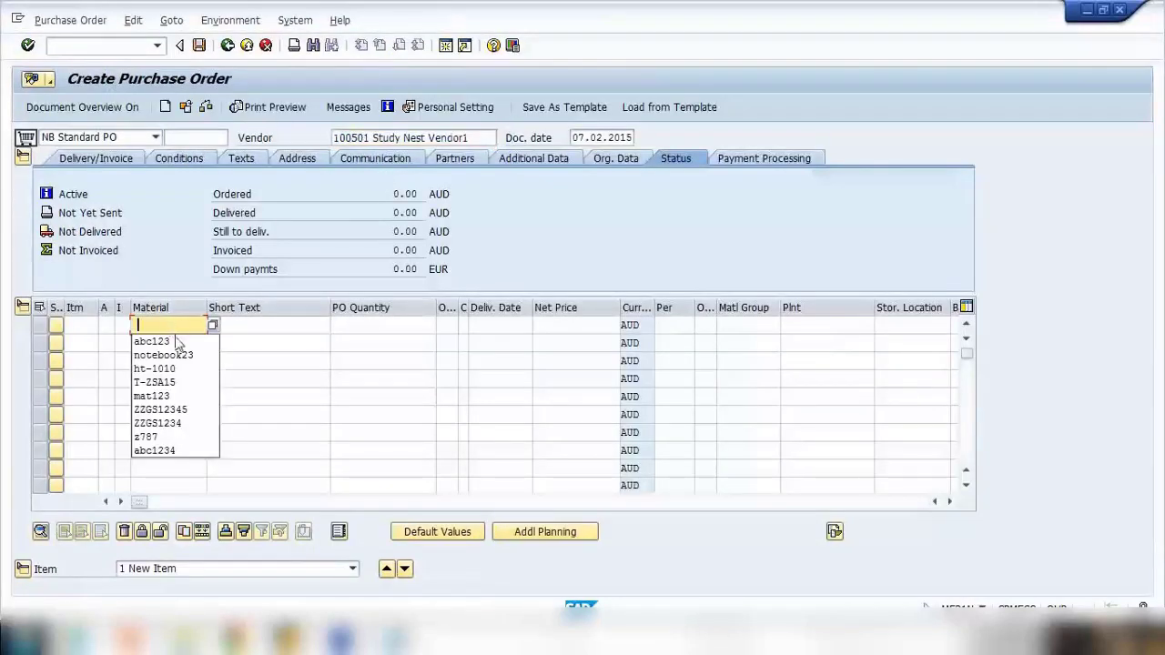
left_click(173, 342)
left_click(357, 327)
left_click(362, 342)
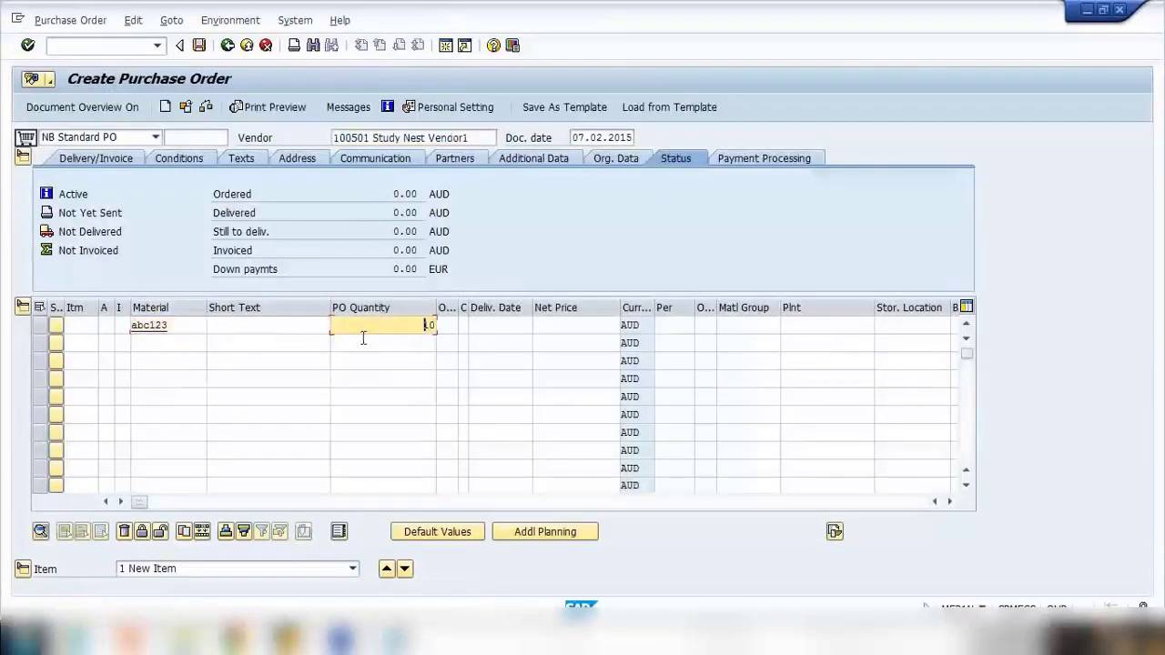
key("Return")
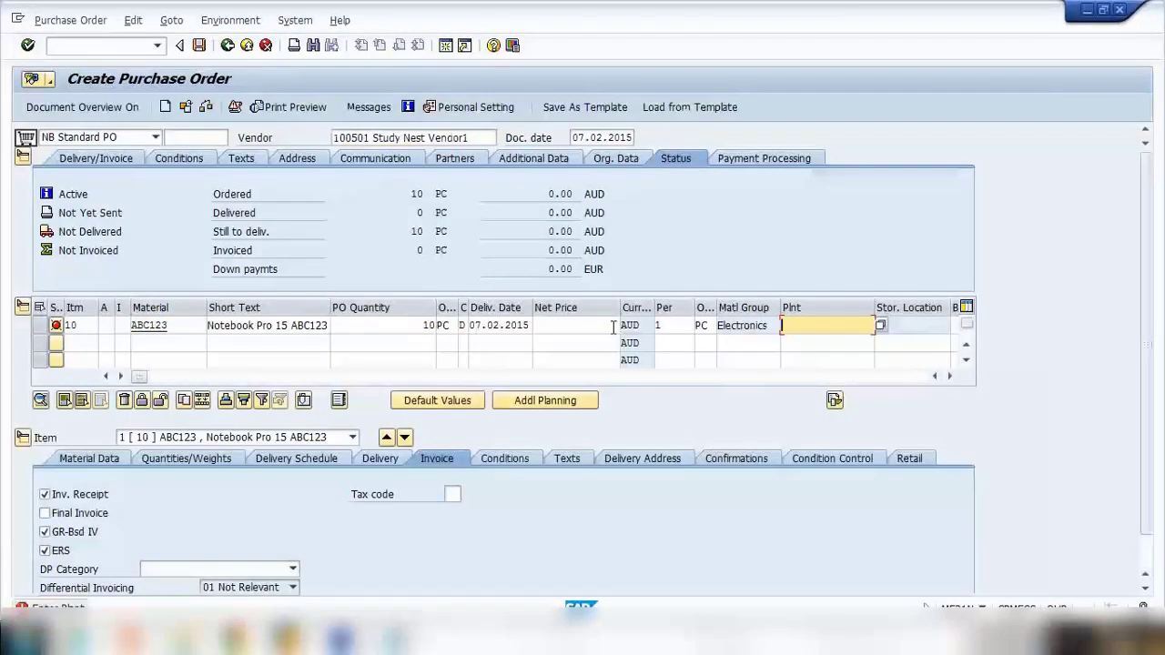
type("1000")
key("Return")
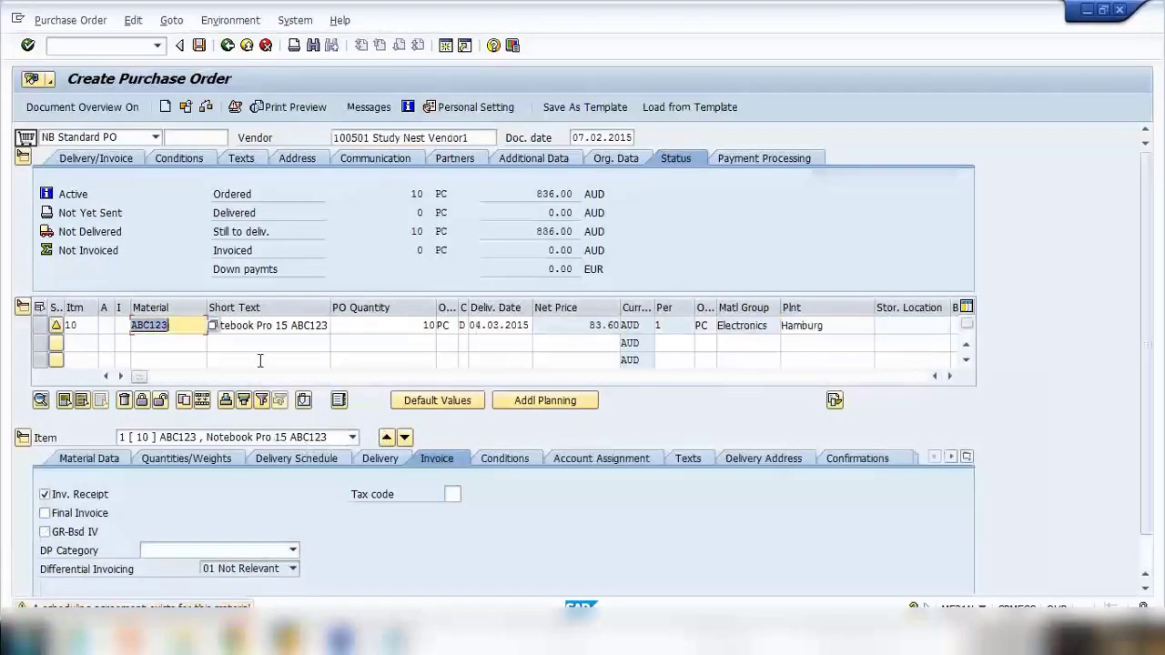
key("Return")
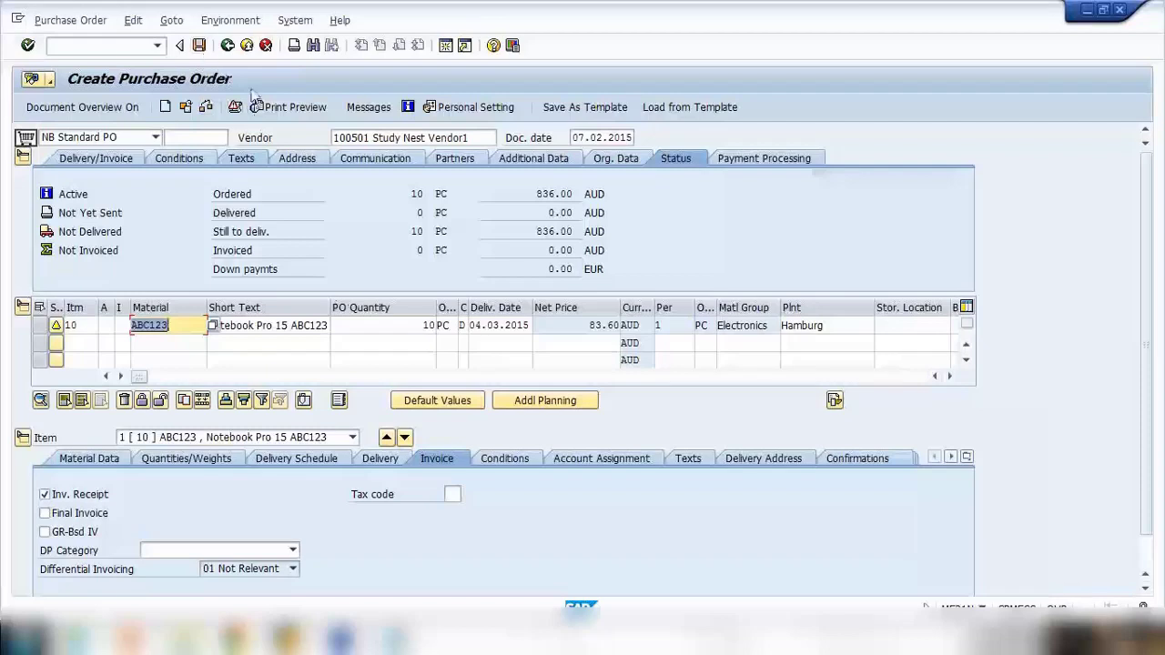
left_click(199, 45)
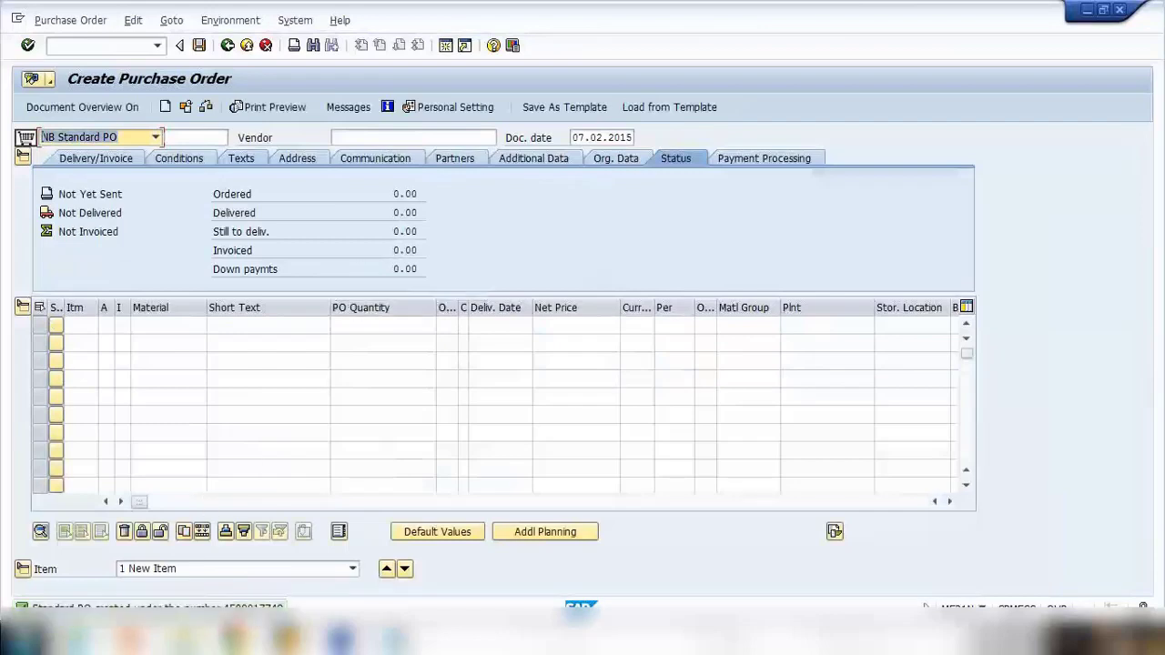
Step: Copy the new purchase order number from the message details into the Notepad line "Purchase Order -", then return to SAP and close the details
double_click(41, 607)
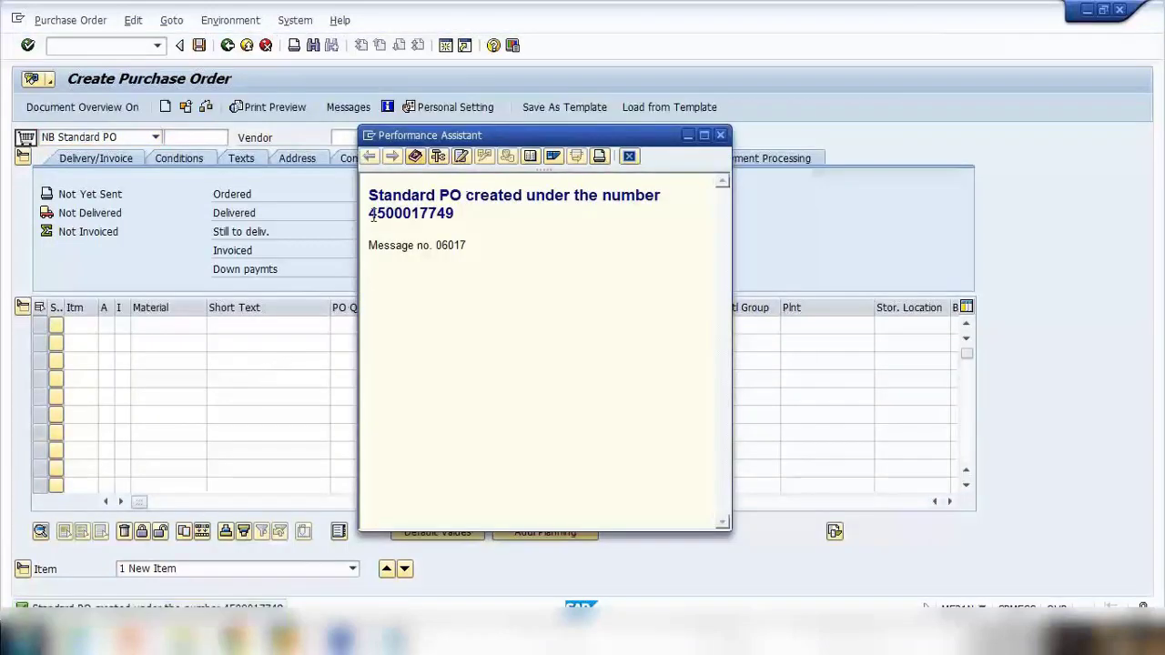
left_click_drag(368, 213, 455, 213)
key("ctrl+c")
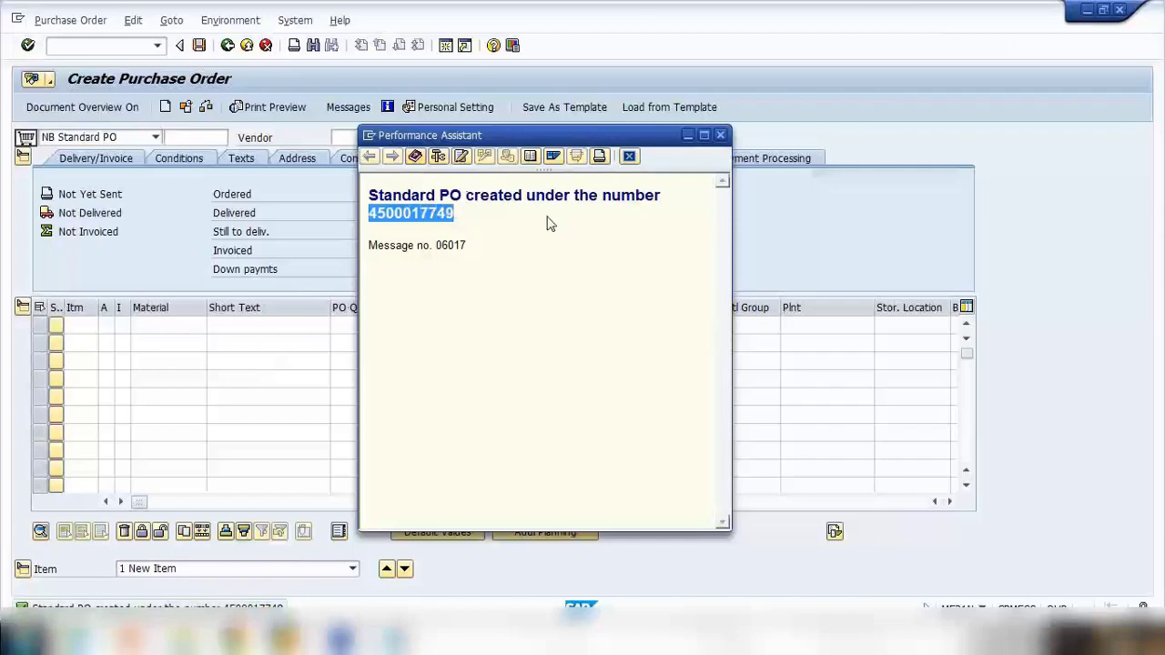
left_click(393, 637)
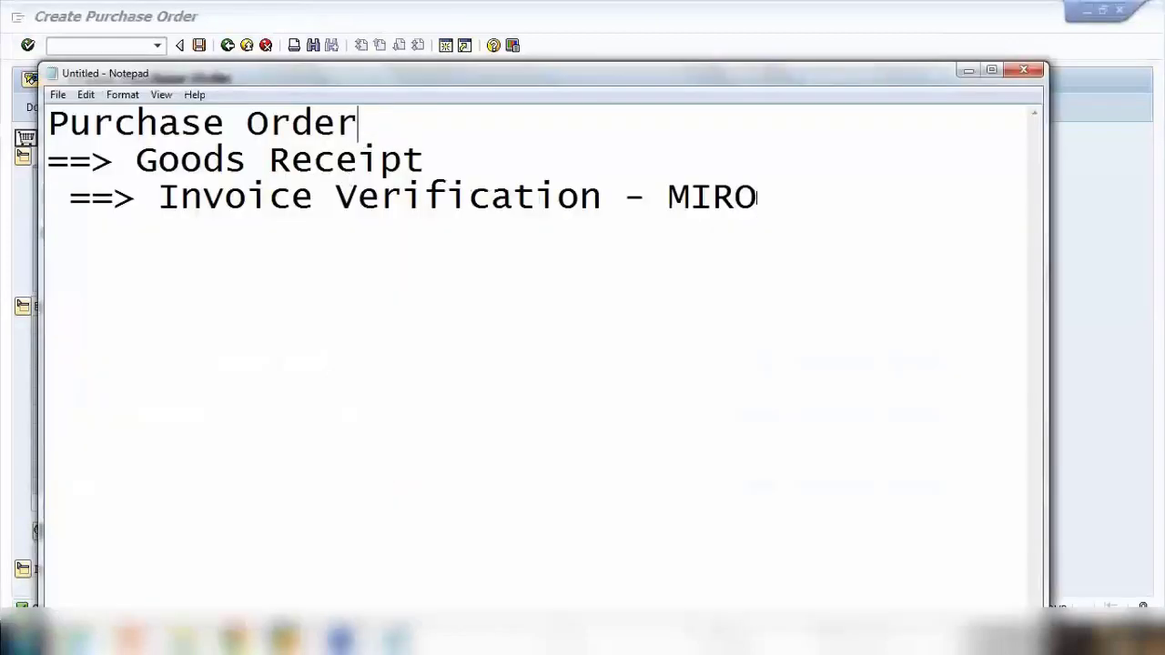
type("-")
key("ctrl+v")
left_click(448, 160)
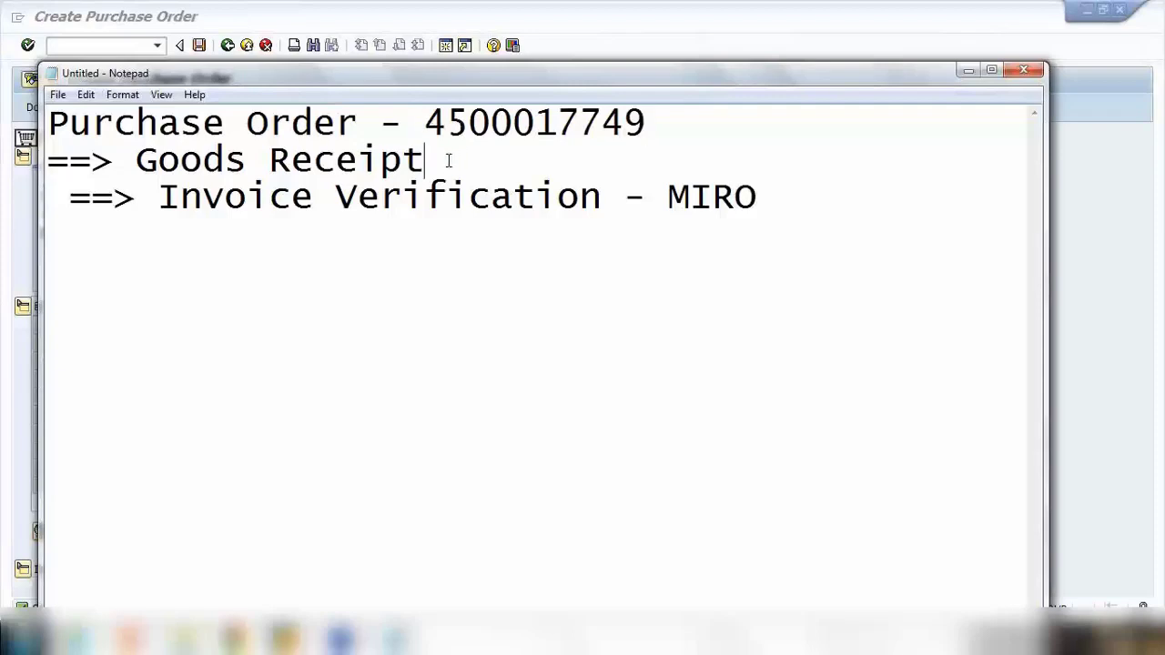
left_click(967, 71)
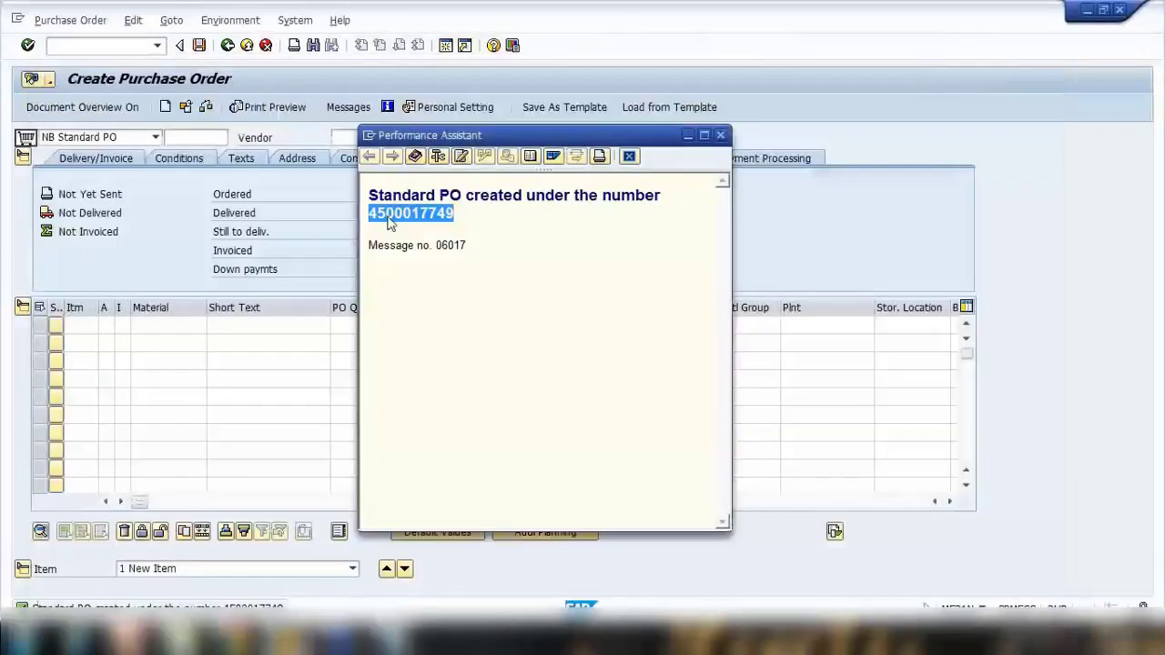
left_click(720, 135)
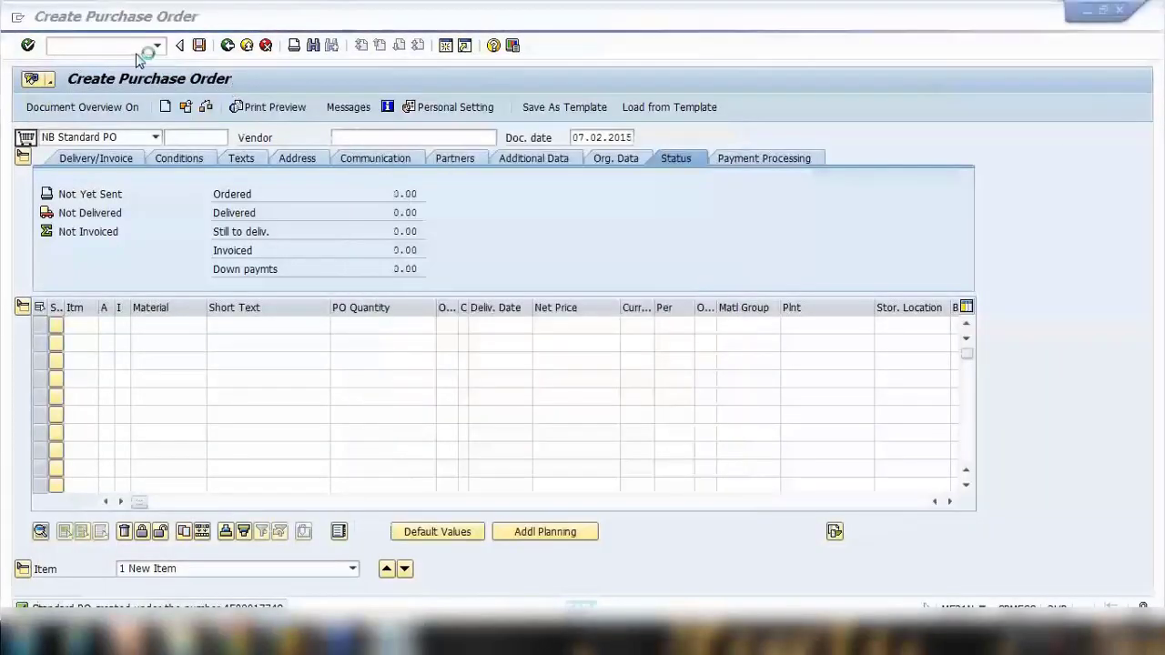
Step: Open the MIGO goods receipt transaction and load the purchase order using the copied number
left_click(134, 50)
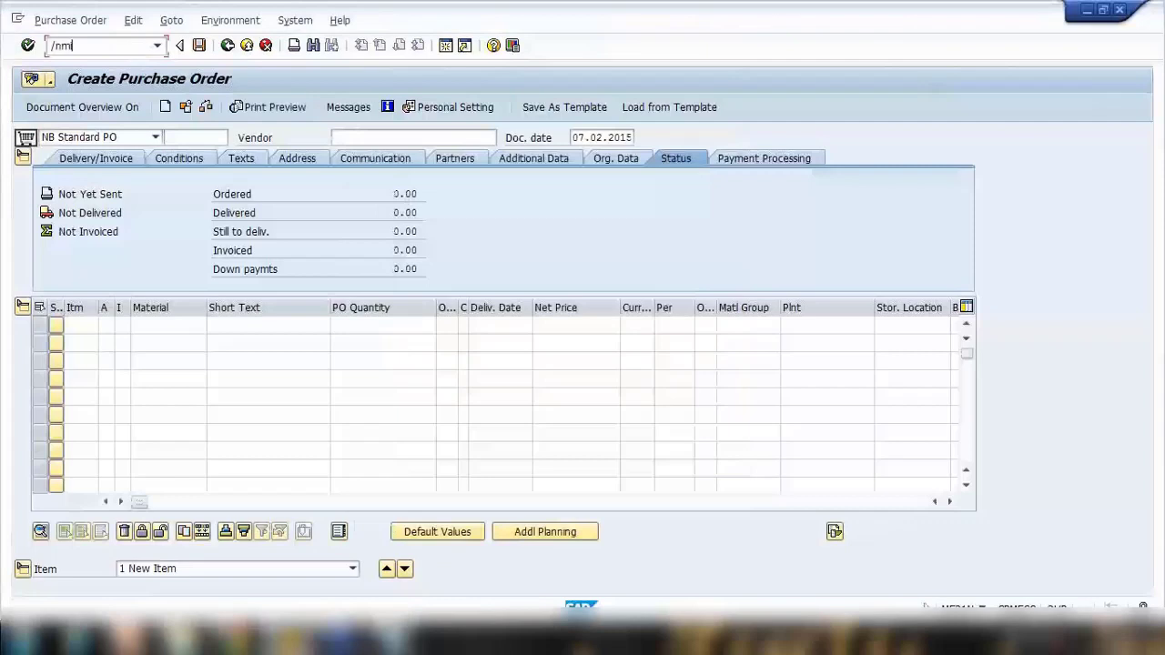
key("Return")
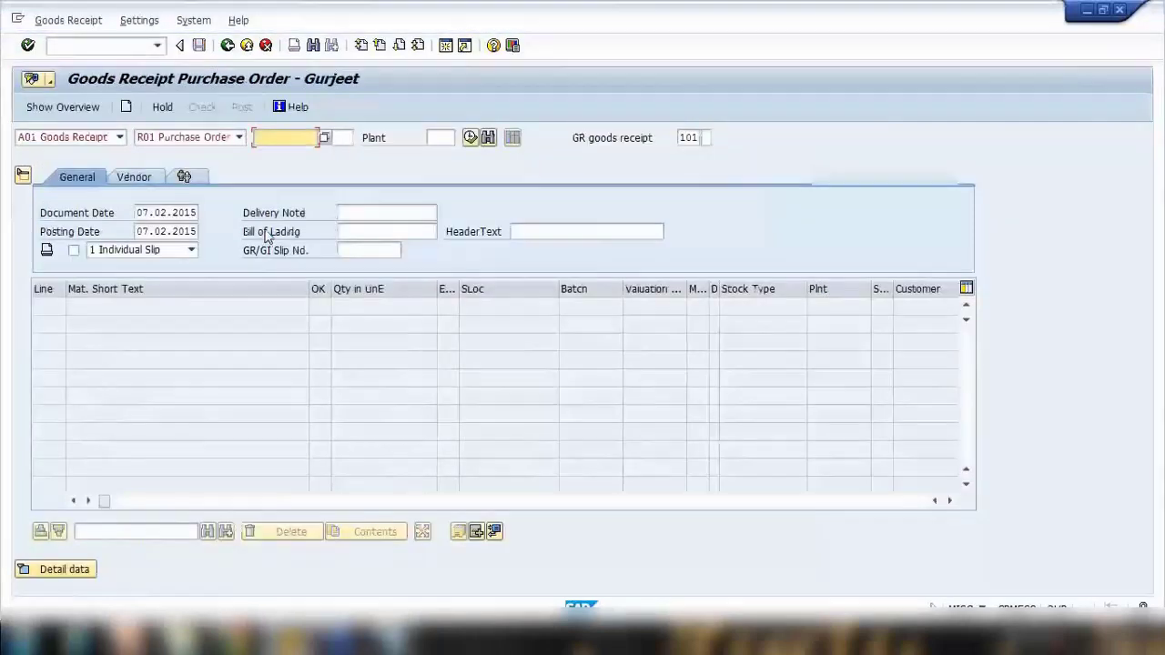
left_click(273, 137)
key("ctrl+v")
key("Return")
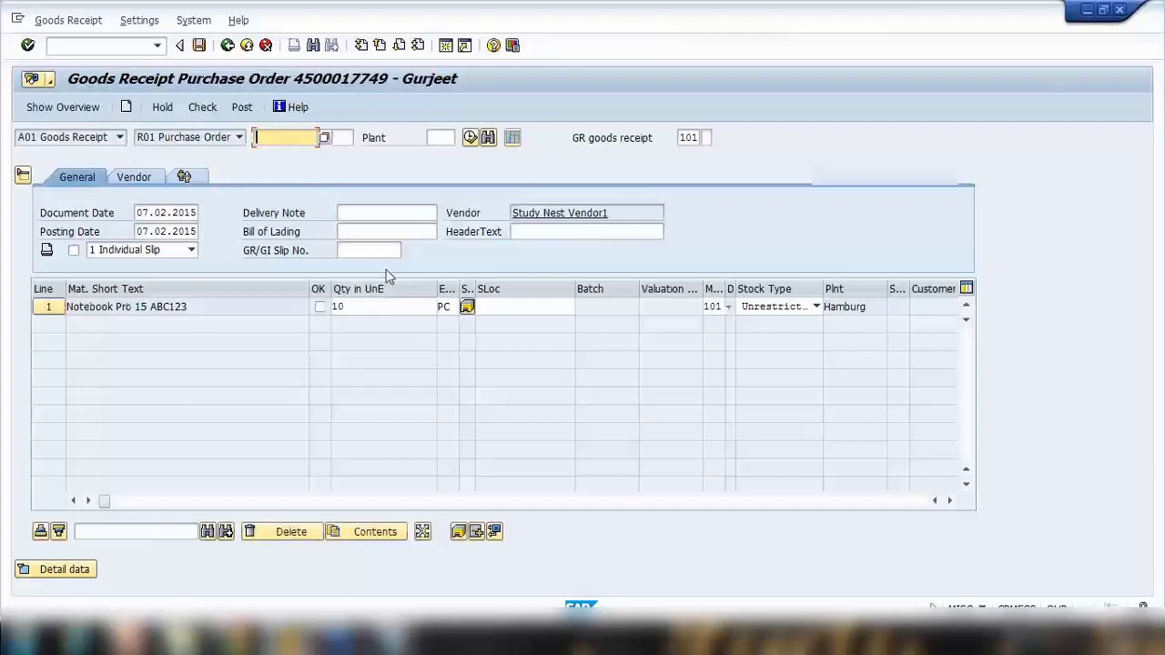
Step: Enter delivery note DN123 and bill of lading BL123 in the goods receipt header
left_click(360, 214)
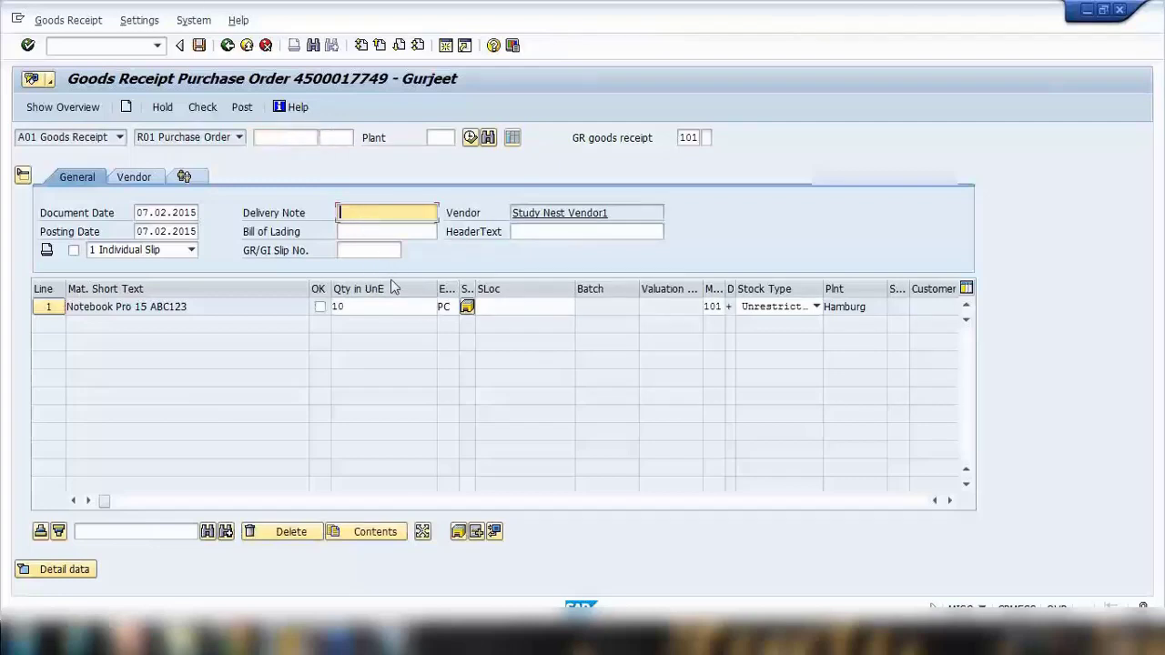
left_click(364, 231)
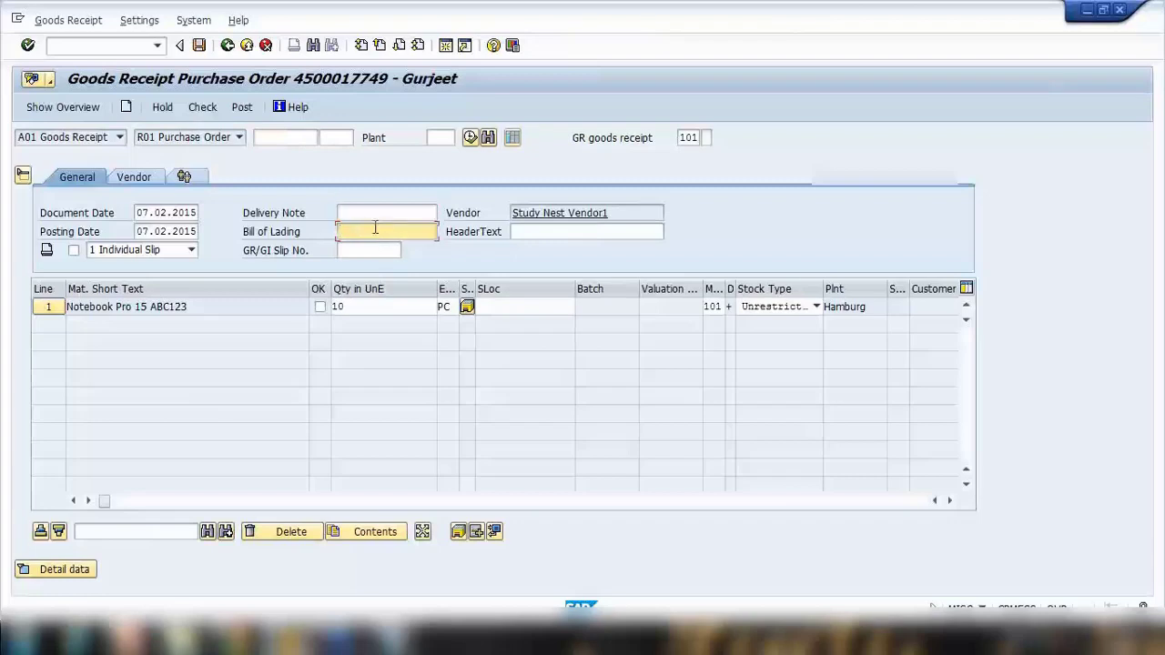
key("shift+Tab")
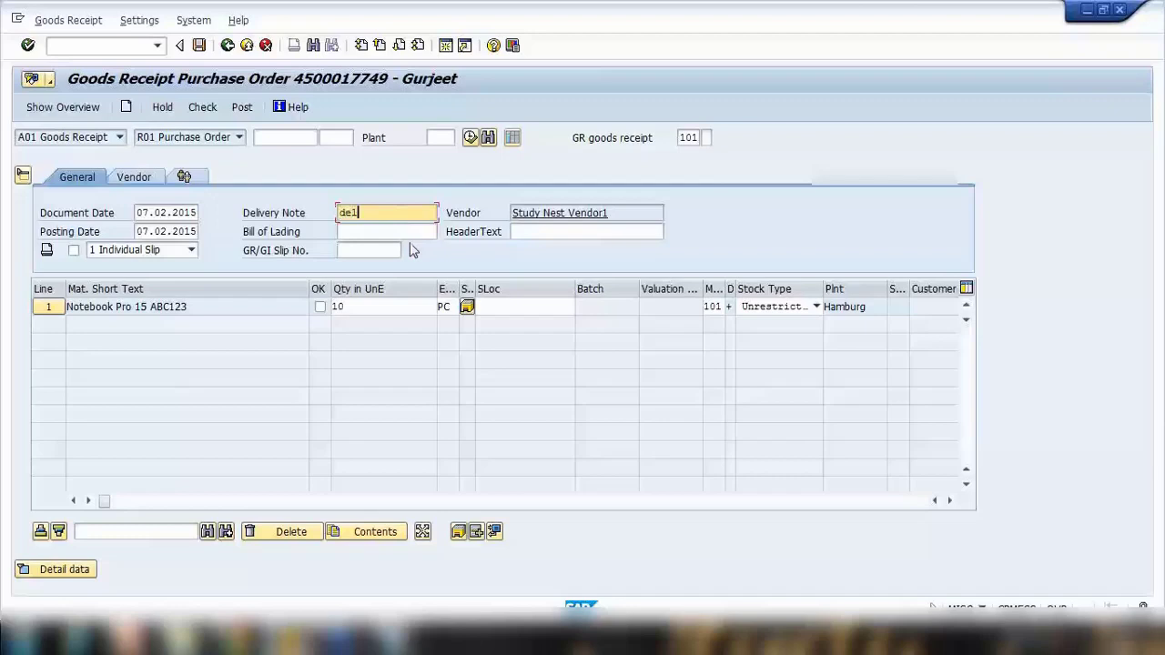
type("d")
key("BackSpace")
type("DN123")
left_click(374, 233)
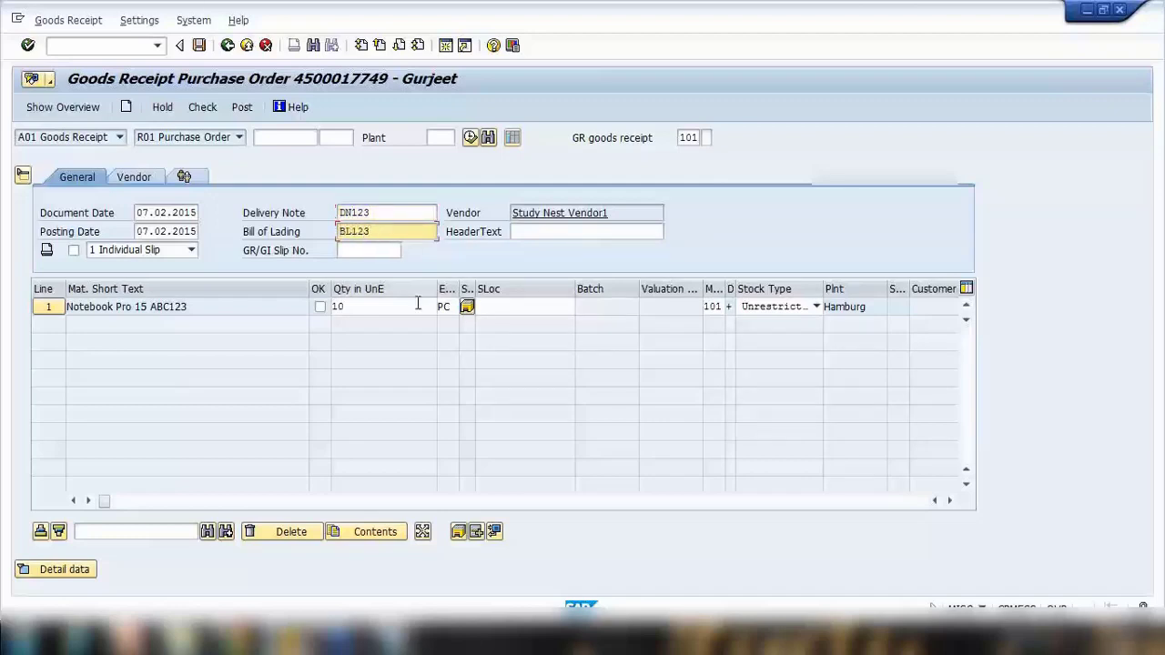
Step: Set the Notebook Pro 15 ABC123 line to quantity 6 with the OK flag, and check the goods receipt
double_click(332, 307)
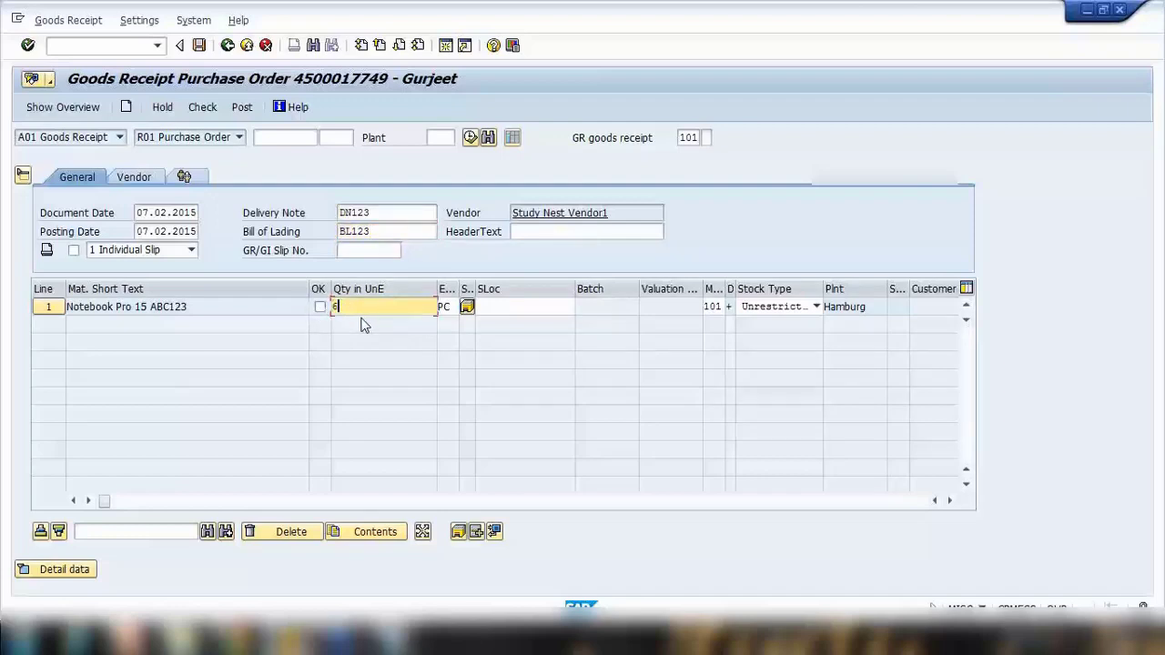
type("6")
left_click(319, 307)
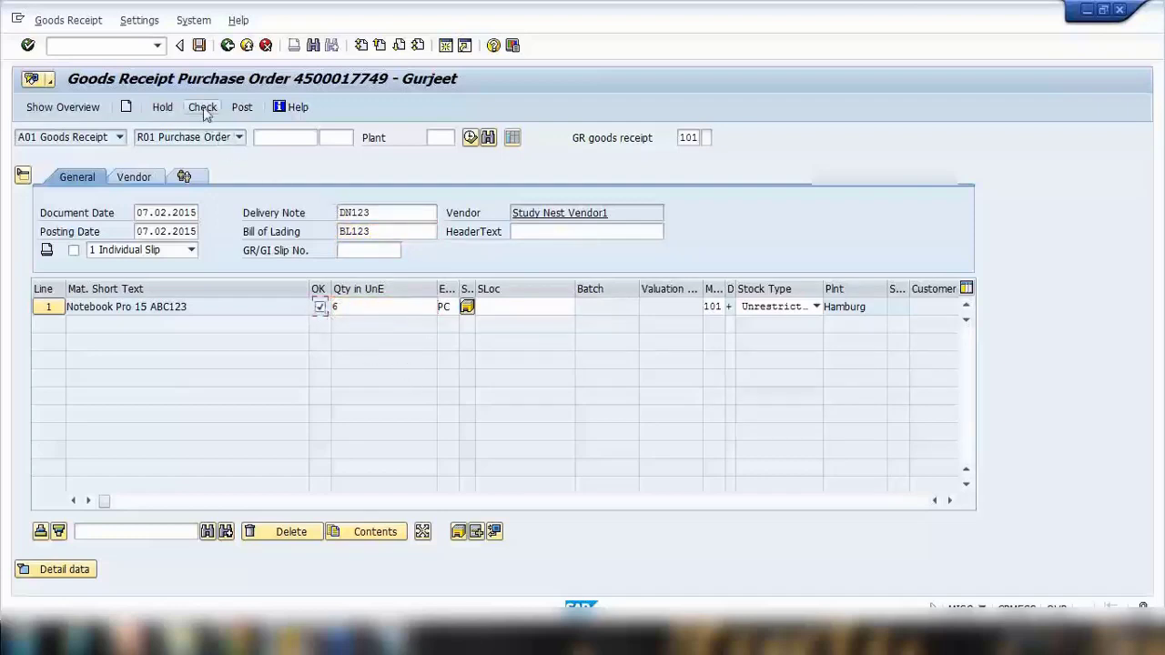
left_click(203, 109)
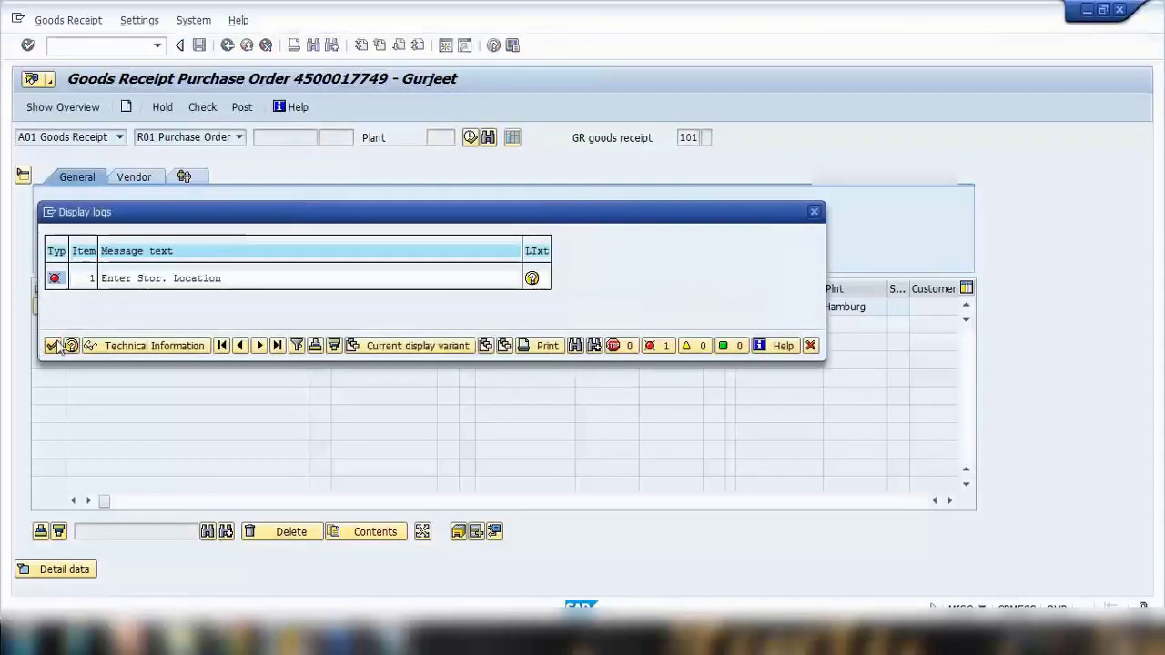
left_click(53, 345)
Step: Assign storage location 0001 to the Notebook Pro 15 ABC123 line, then recheck and post the goods receipt
left_click(551, 312)
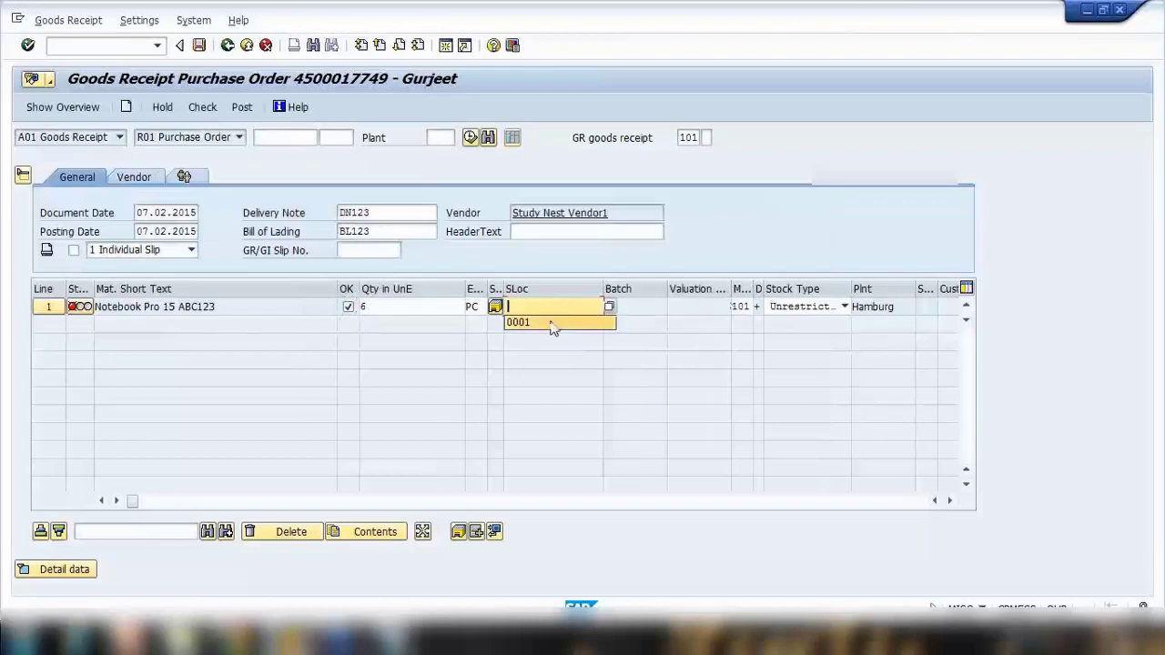
left_click(550, 321)
key("Return")
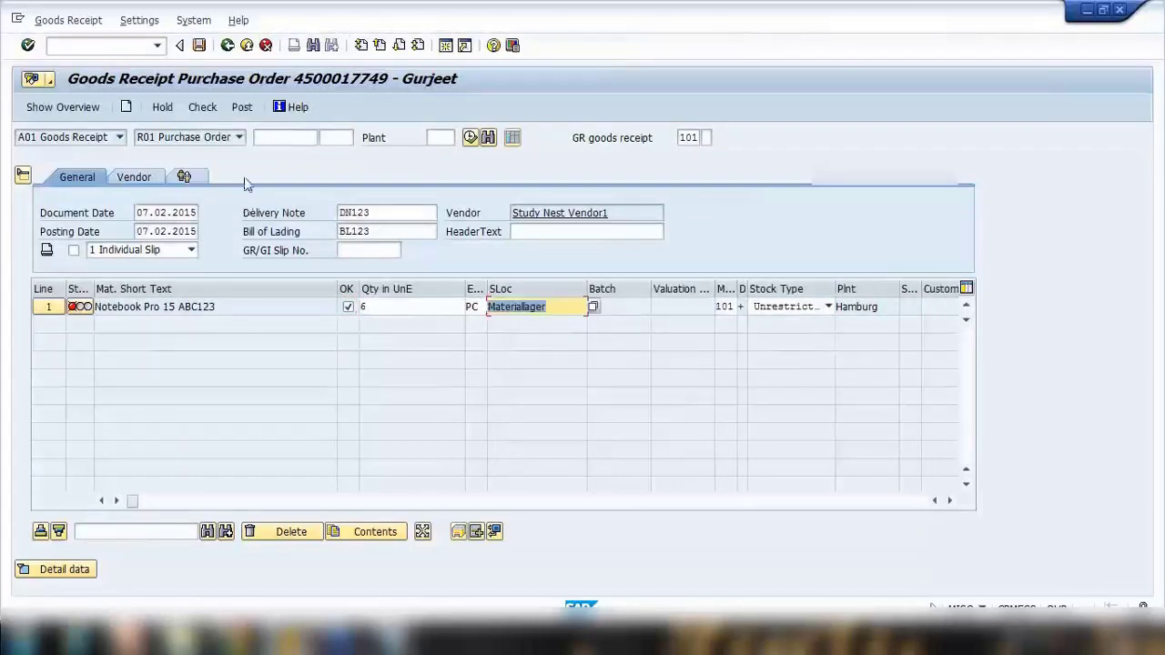
left_click(202, 107)
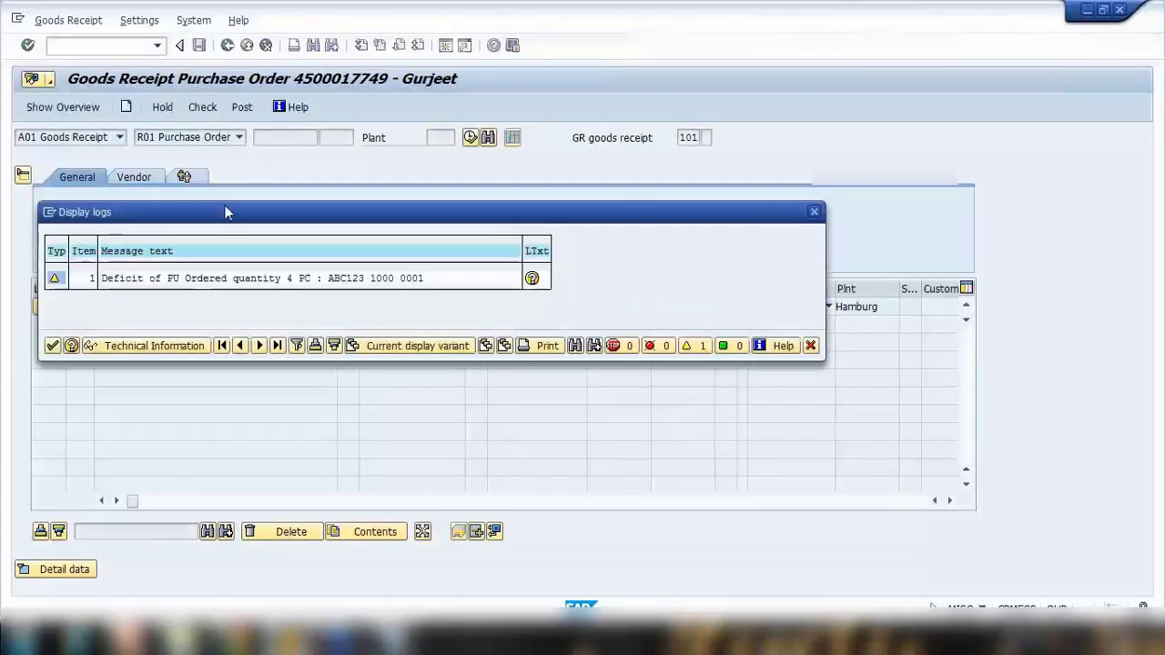
left_click(52, 346)
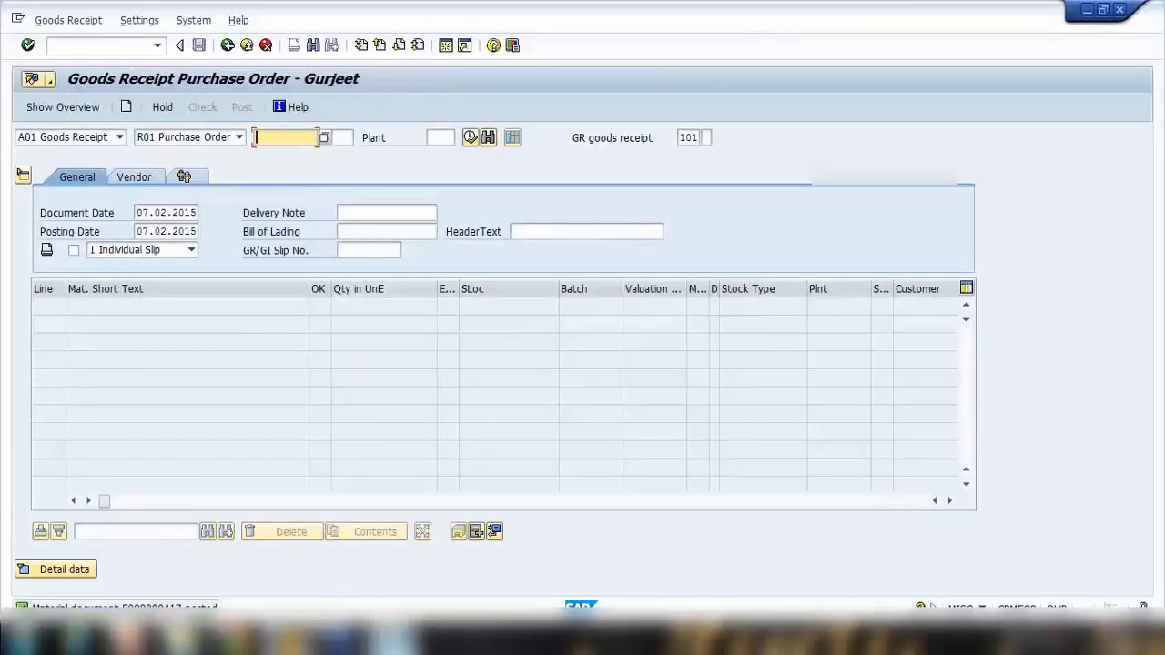
Step: Switch to Notepad and add DL123/BL123 to the "Goods Receipt -" line
left_click(393, 636)
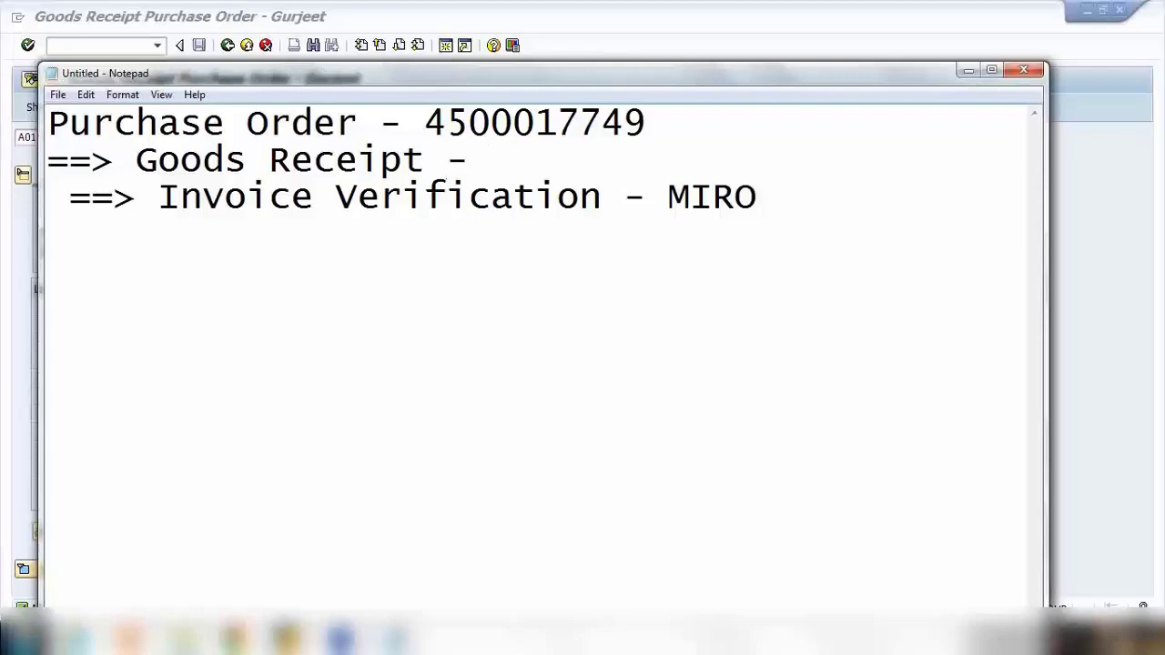
type("- DL123/")
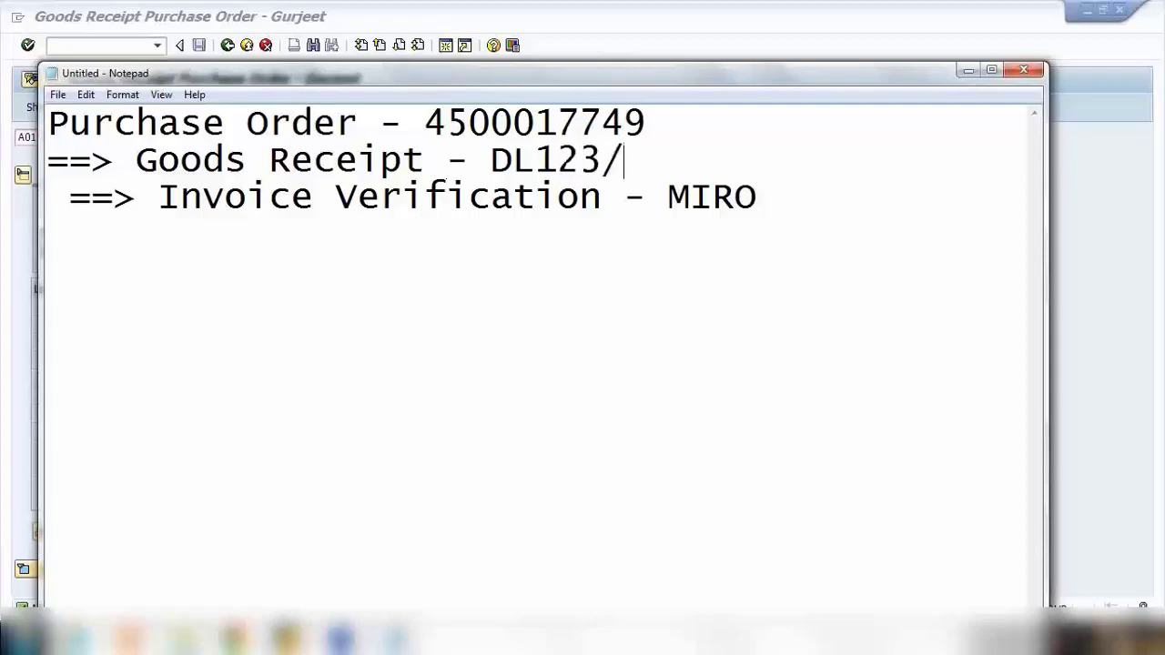
type("BL123")
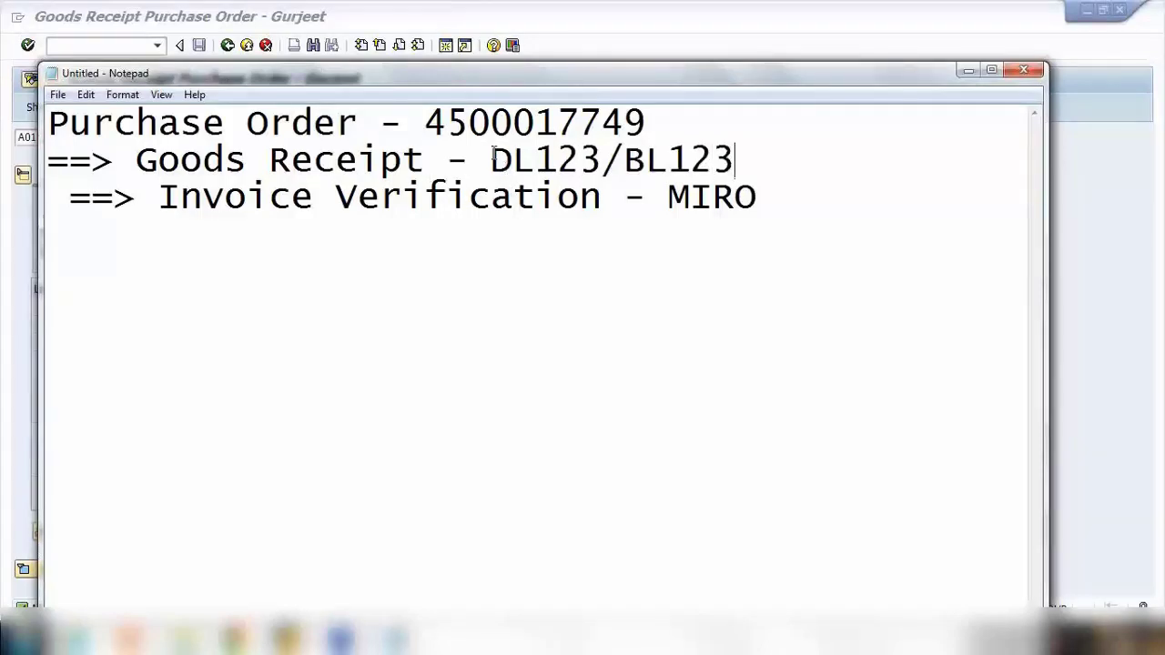
left_click_drag(492, 160, 624, 160)
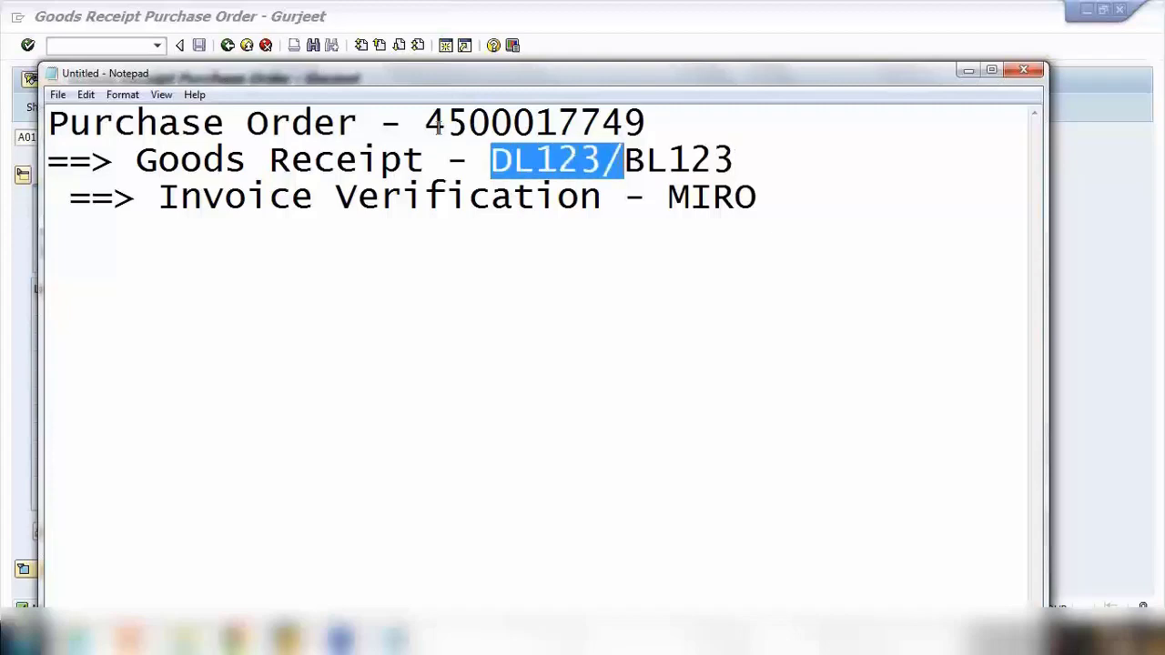
left_click_drag(429, 123, 690, 125)
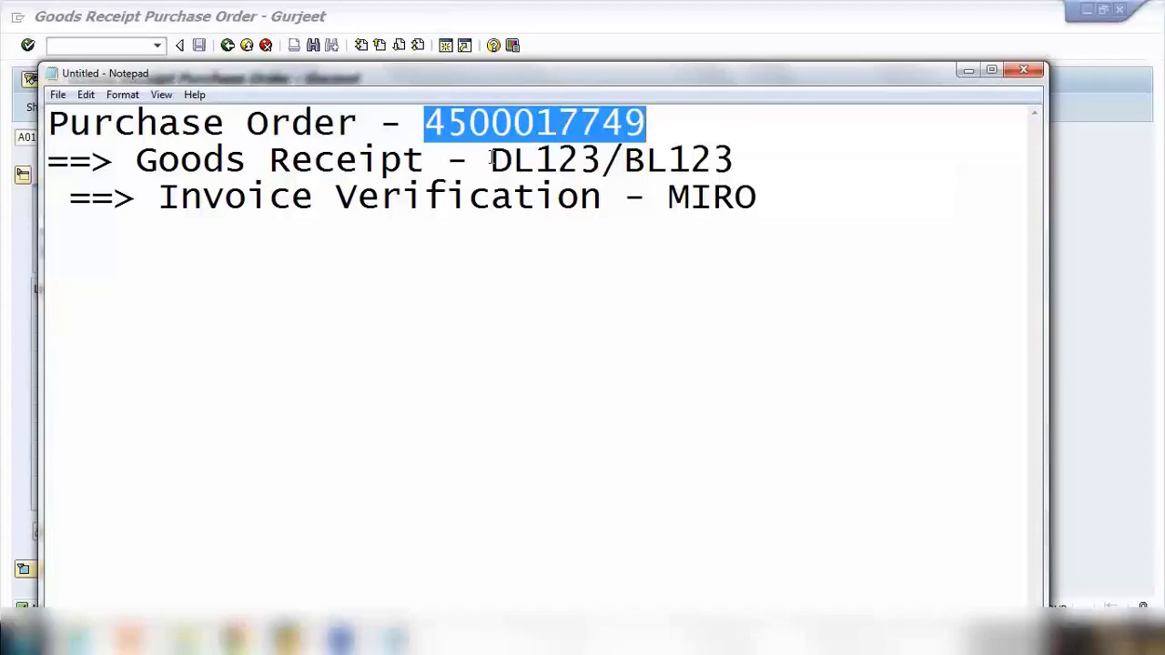
left_click_drag(492, 159, 606, 161)
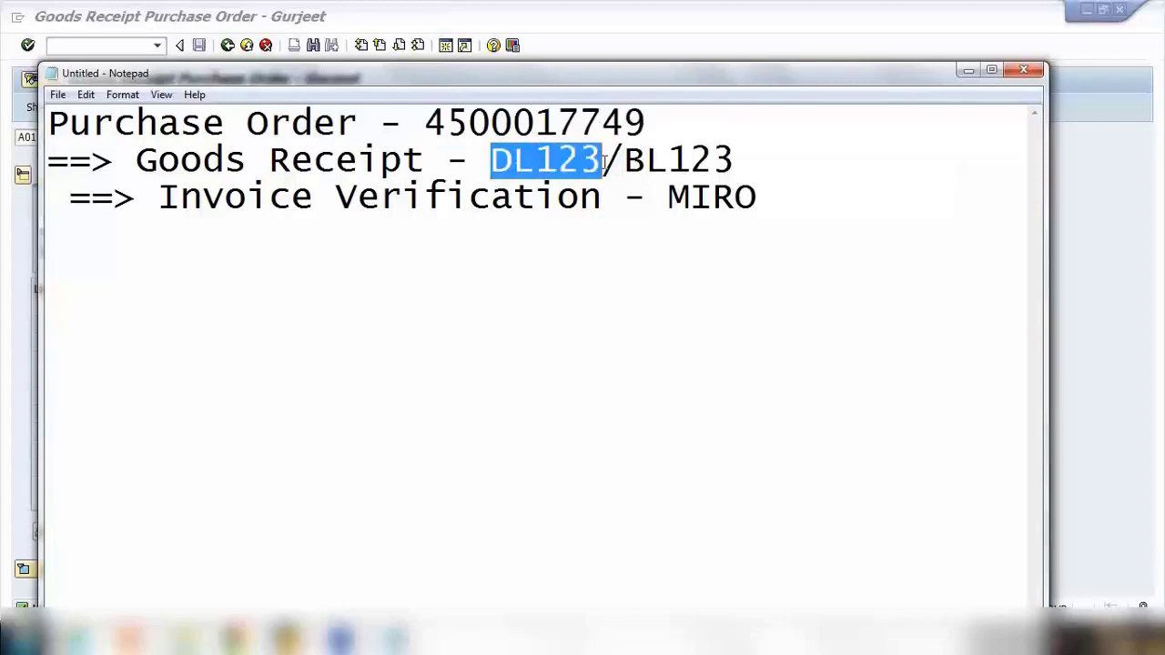
Step: Copy the purchase order number from Notepad, return to SAP and open the MIRO incoming invoice transaction
left_click_drag(424, 122, 641, 125)
key("ctrl+c")
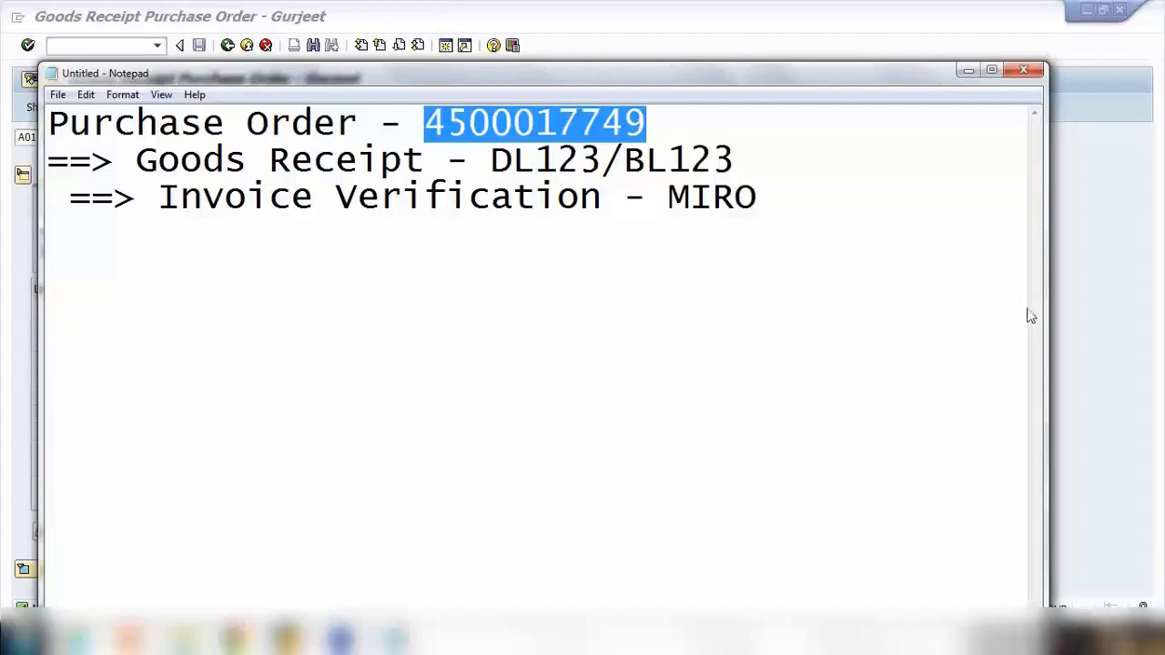
left_click(1079, 319)
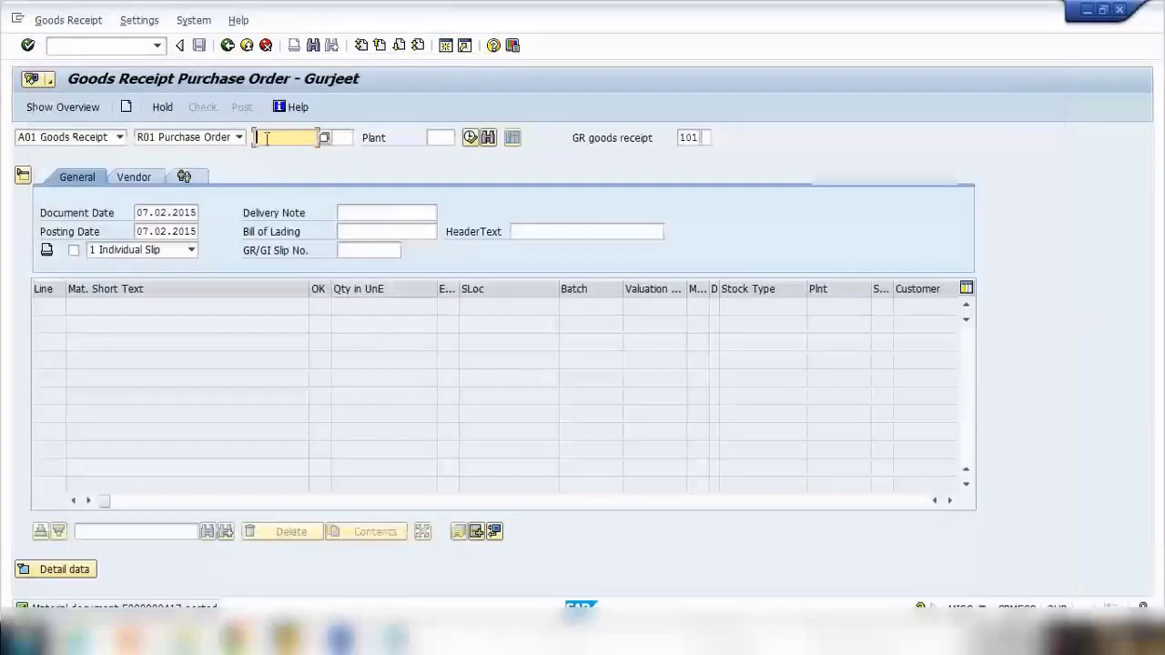
key("ctrl+v")
left_click(142, 47)
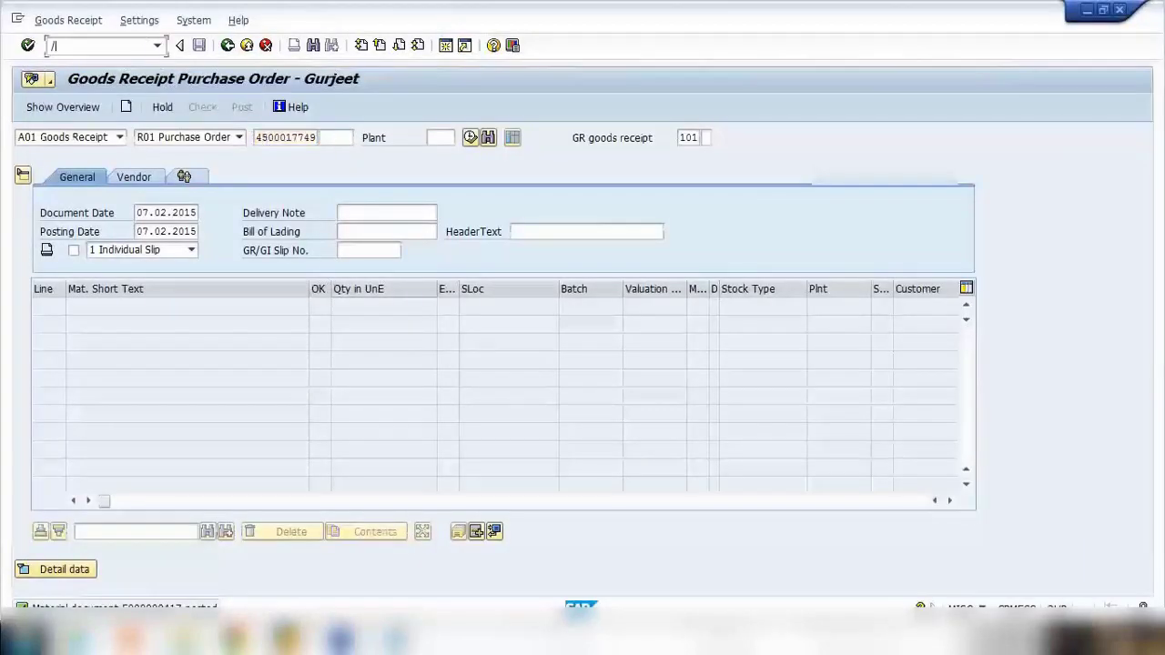
type("/nmiro")
key("Return")
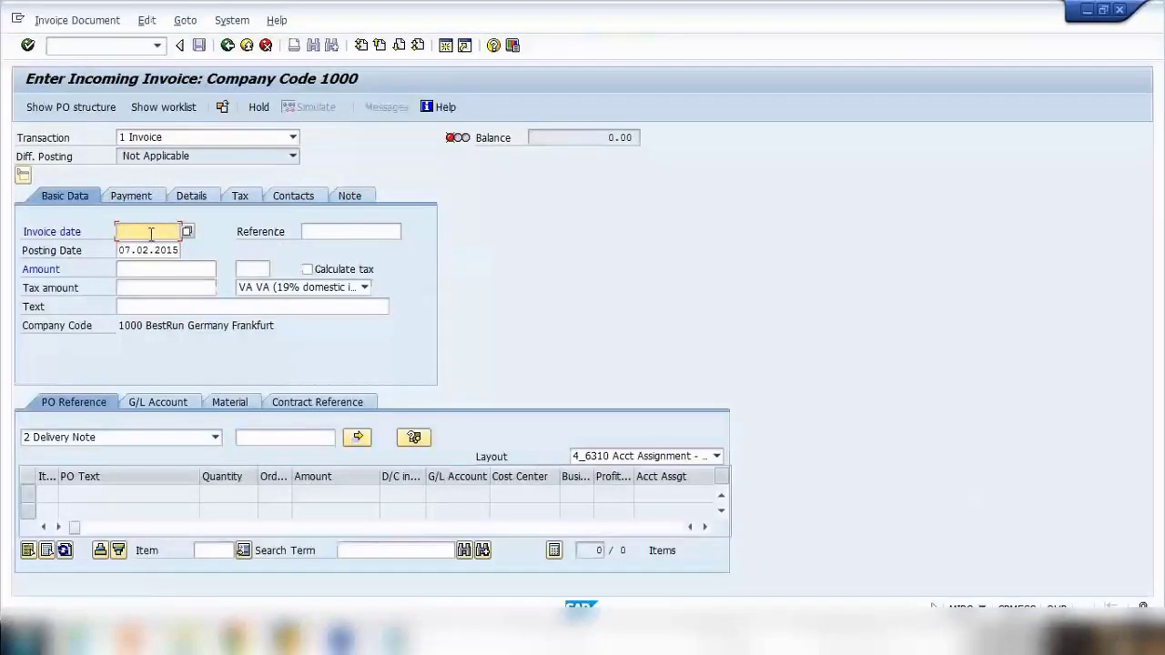
Step: Set the invoice date to 07.02.2015 and load the invoice items by Purchase Order/Scheduling Agreement using the copied order number
left_click(186, 231)
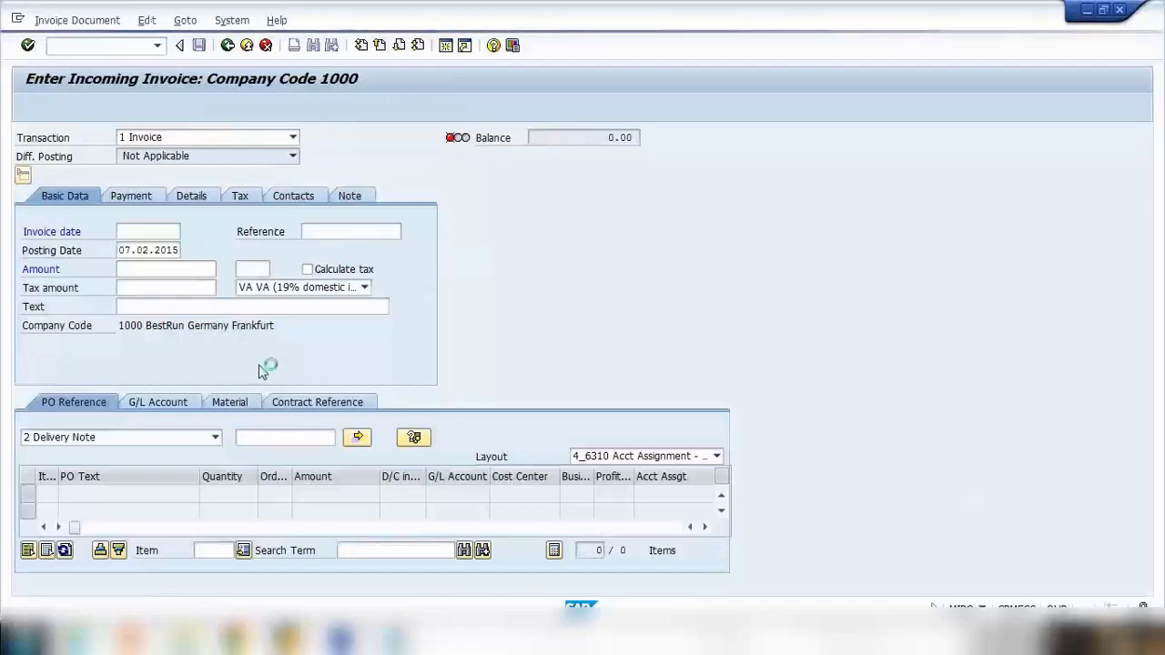
double_click(316, 354)
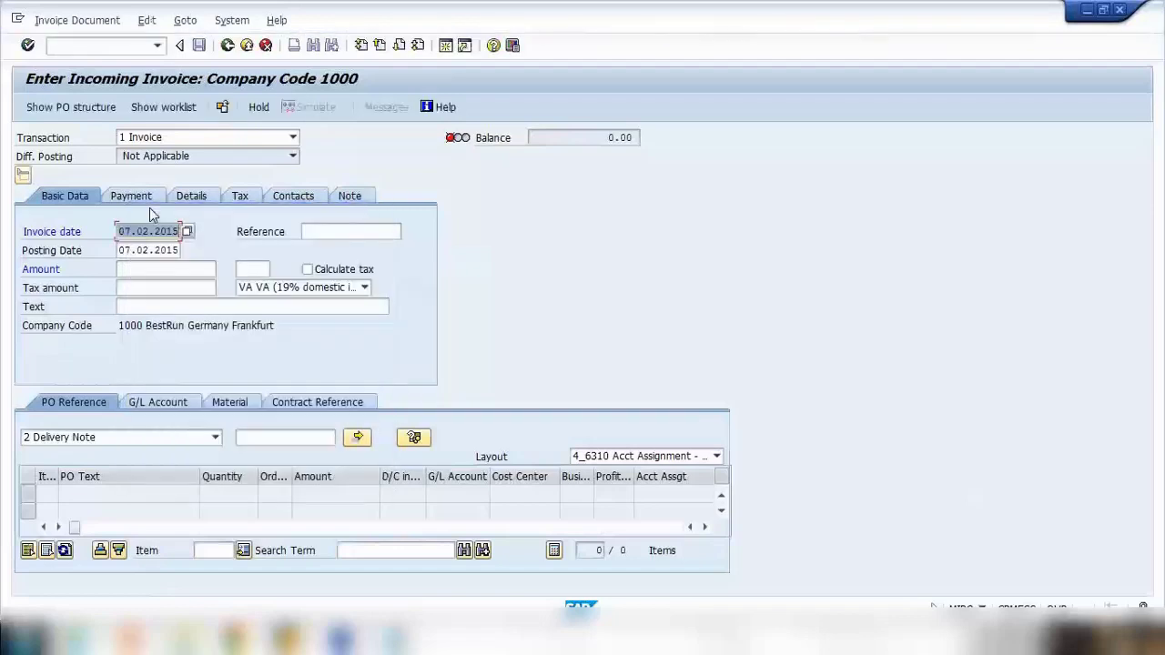
left_click(258, 439)
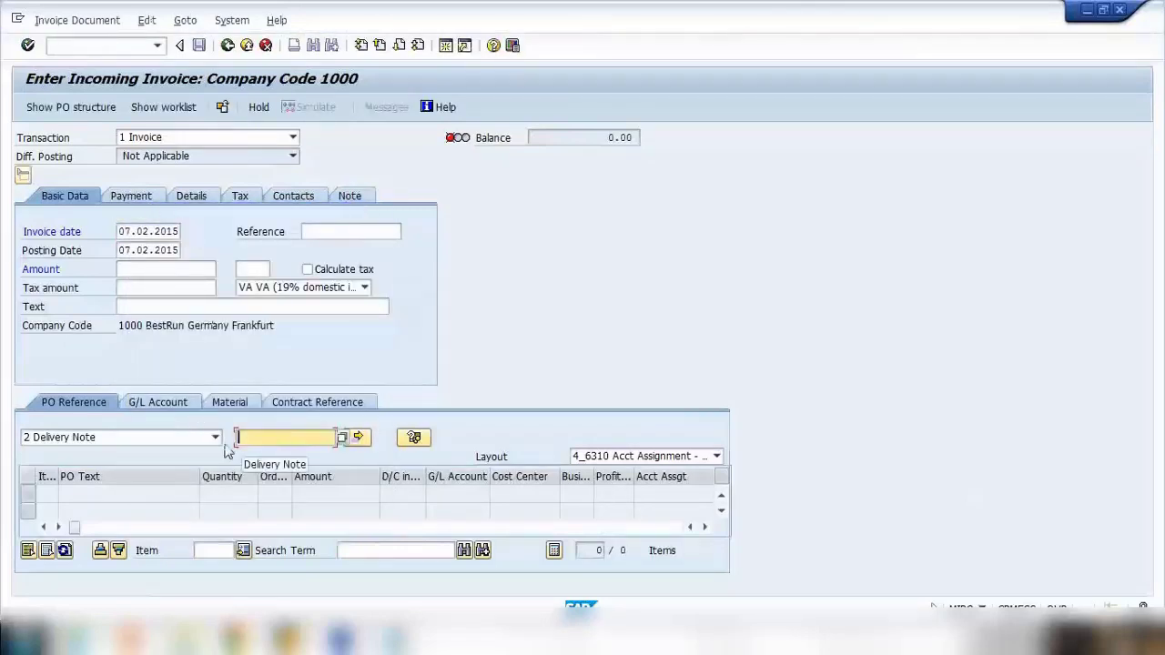
left_click(169, 441)
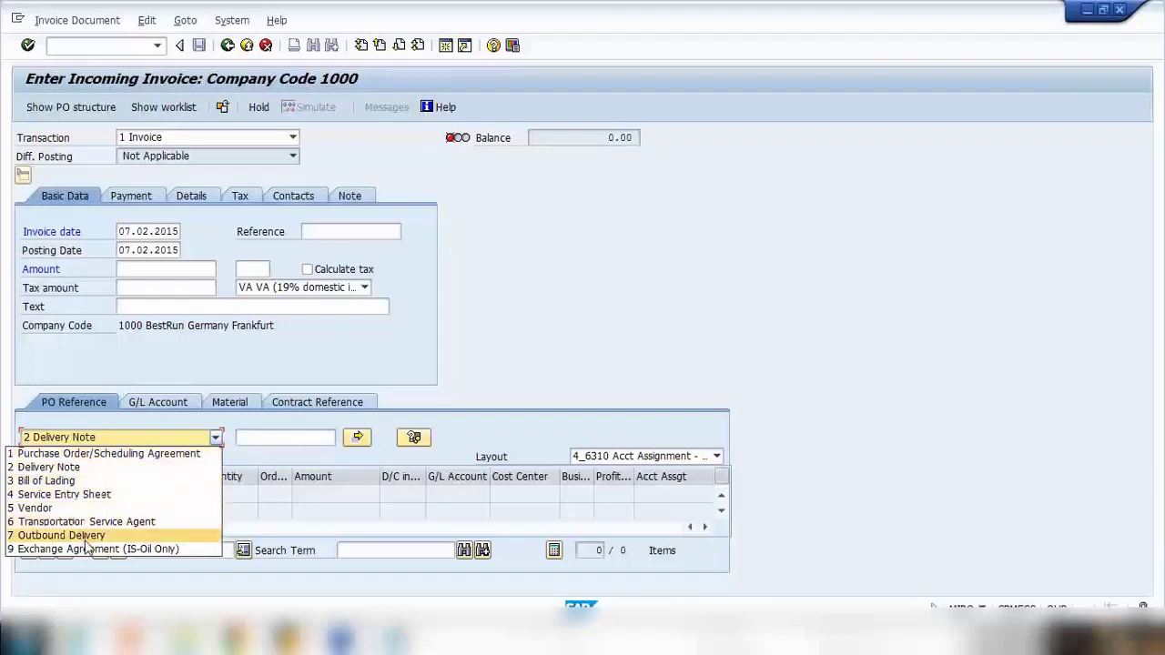
left_click(139, 455)
left_click(284, 437)
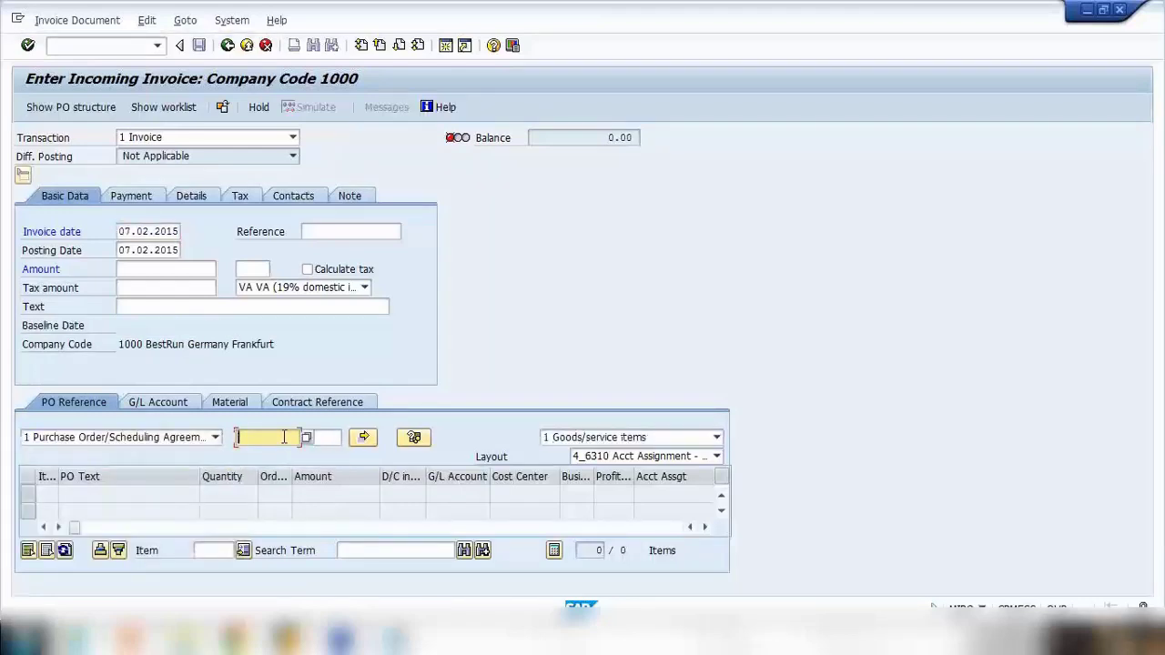
type("4500017149")
key("Return")
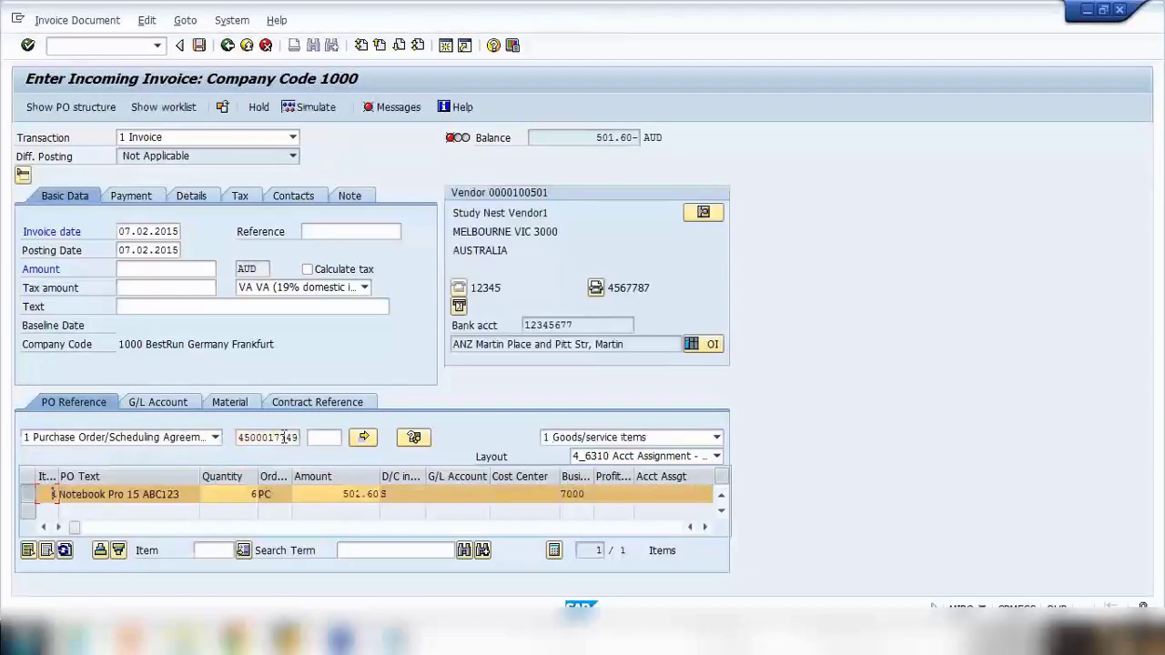
Step: Restart MIRO, set the invoice date to 07.02.2015 and choose Delivery Note as the reference document category
left_click(111, 47)
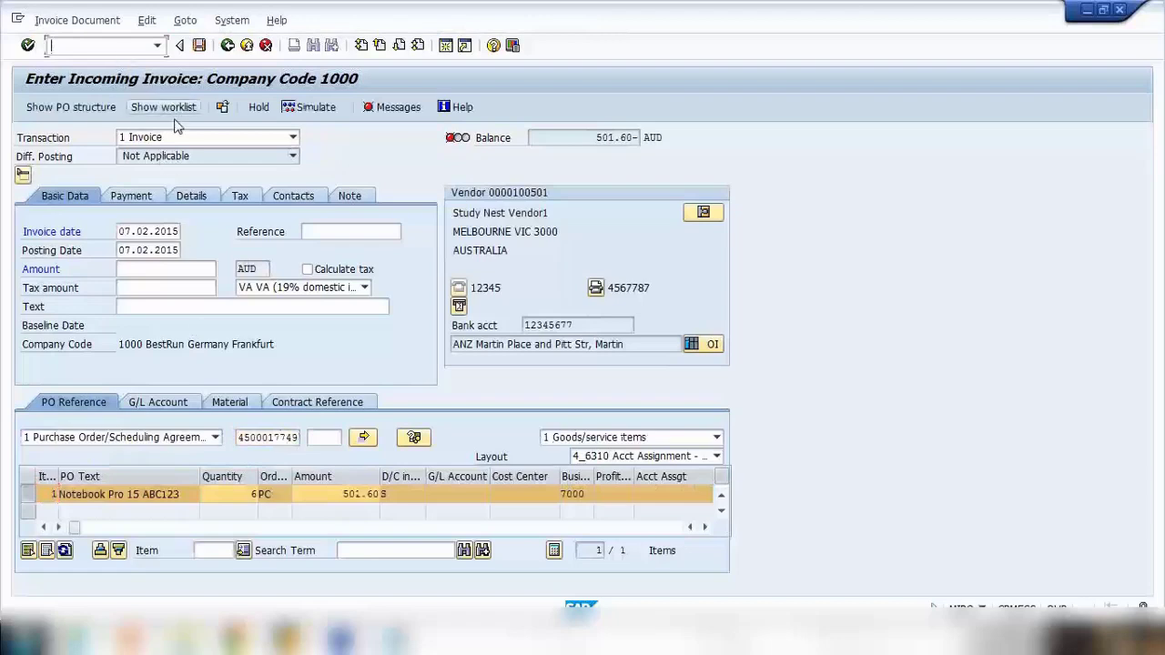
type("/")
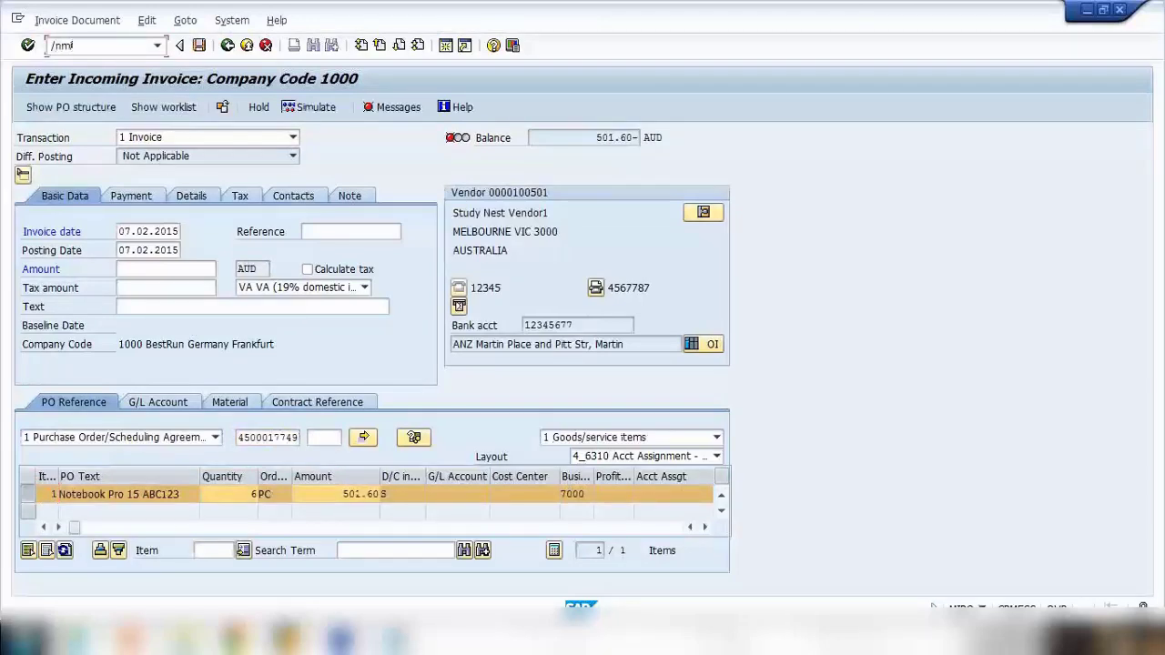
type("nmiro")
key("Return")
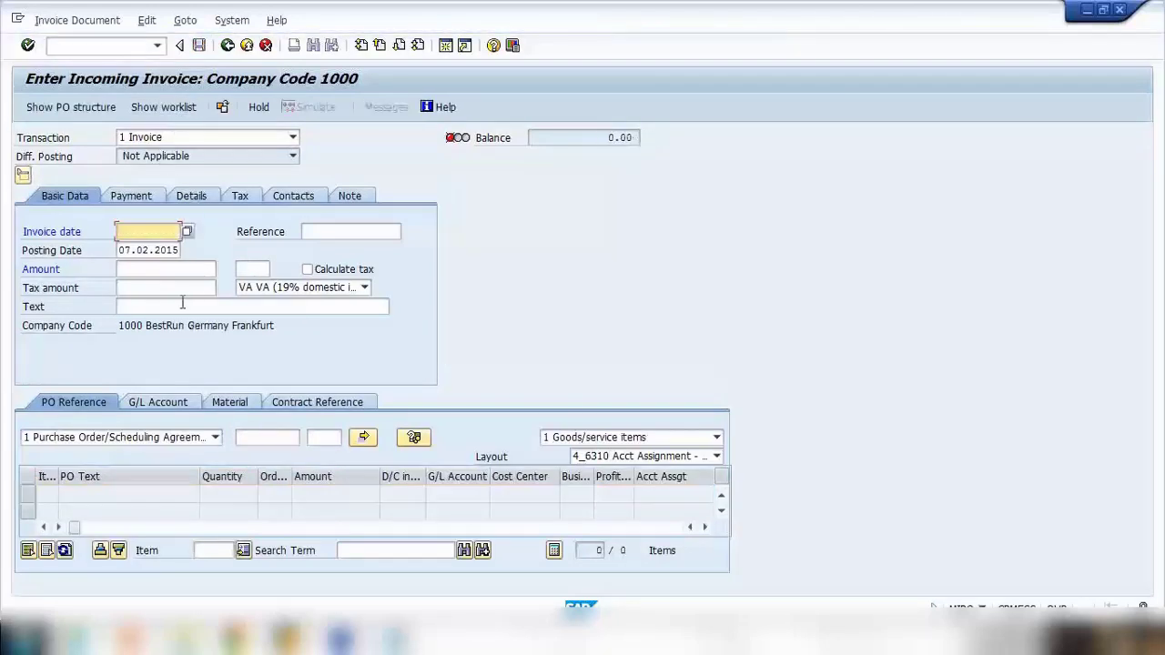
left_click(150, 247)
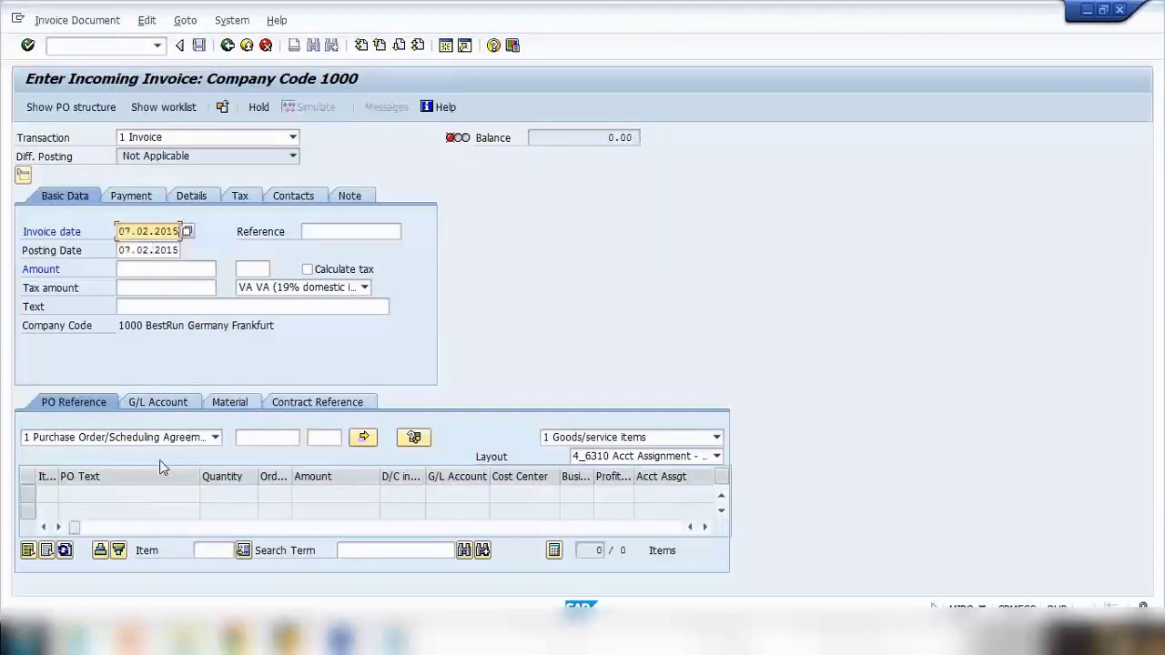
left_click(198, 443)
left_click(137, 465)
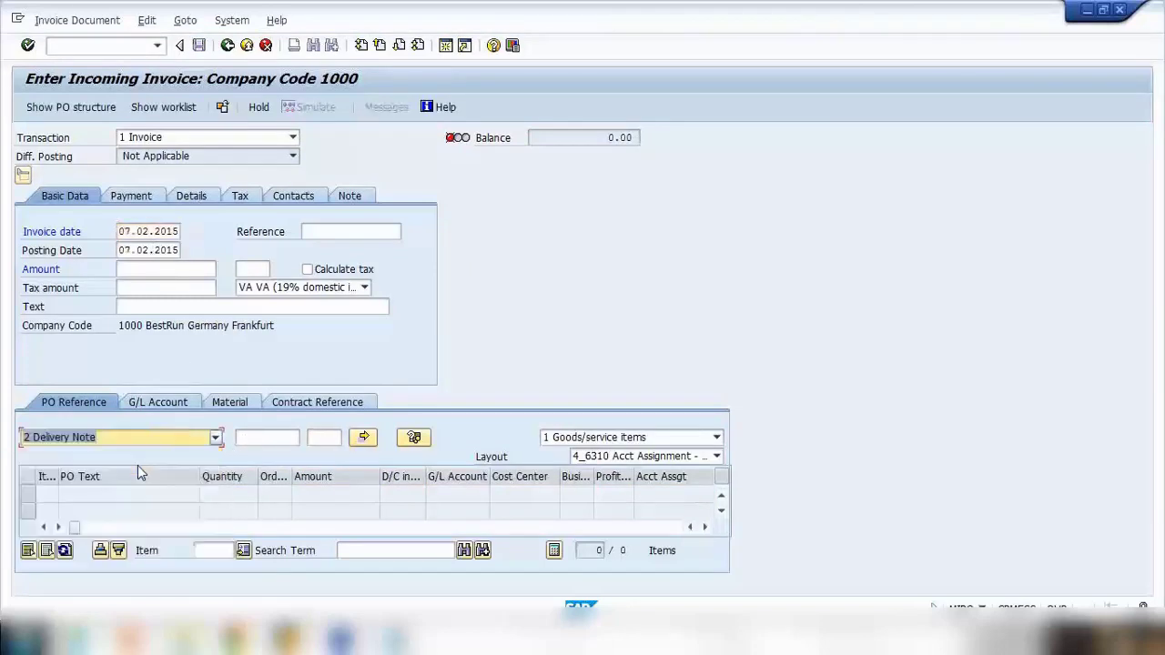
left_click(284, 440)
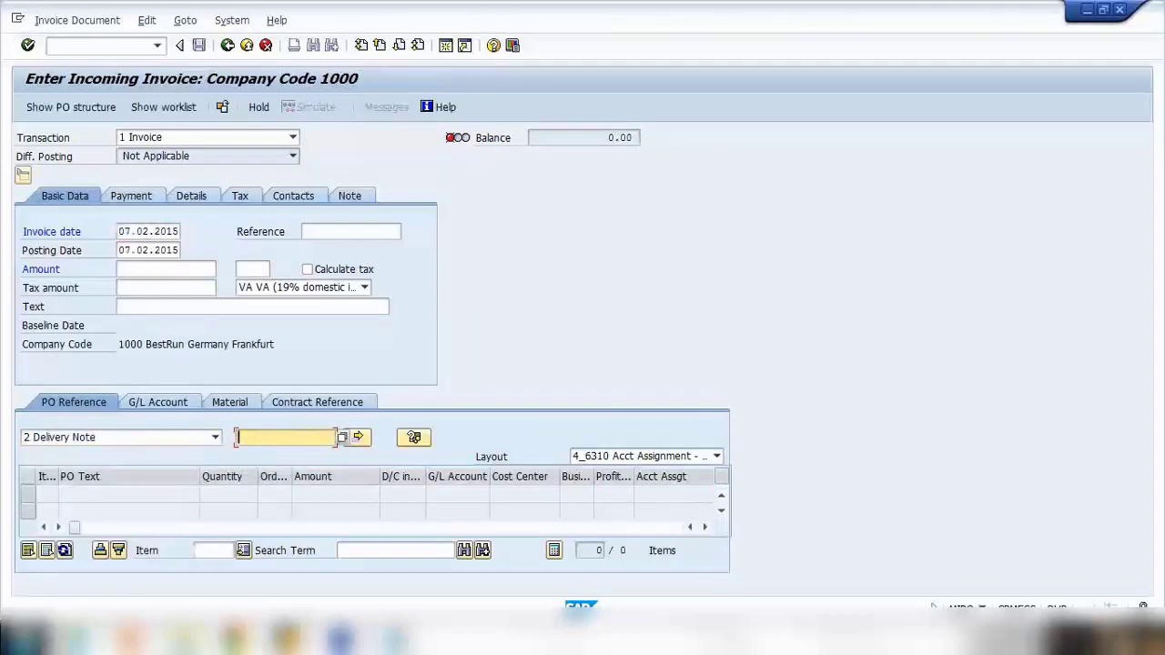
Step: Look up the delivery note in Notepad, try to load the invoice items with DL123, and clear the entry
key("alt+Tab")
left_click_drag(491, 160, 601, 161)
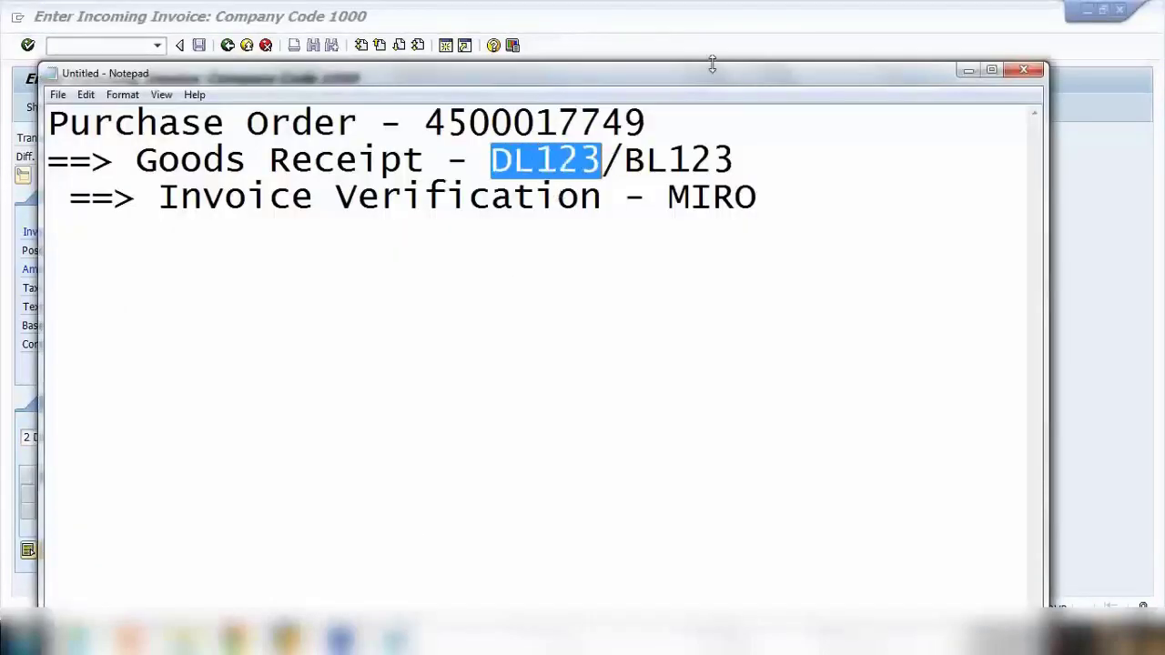
key("alt+Tab")
type("DL")
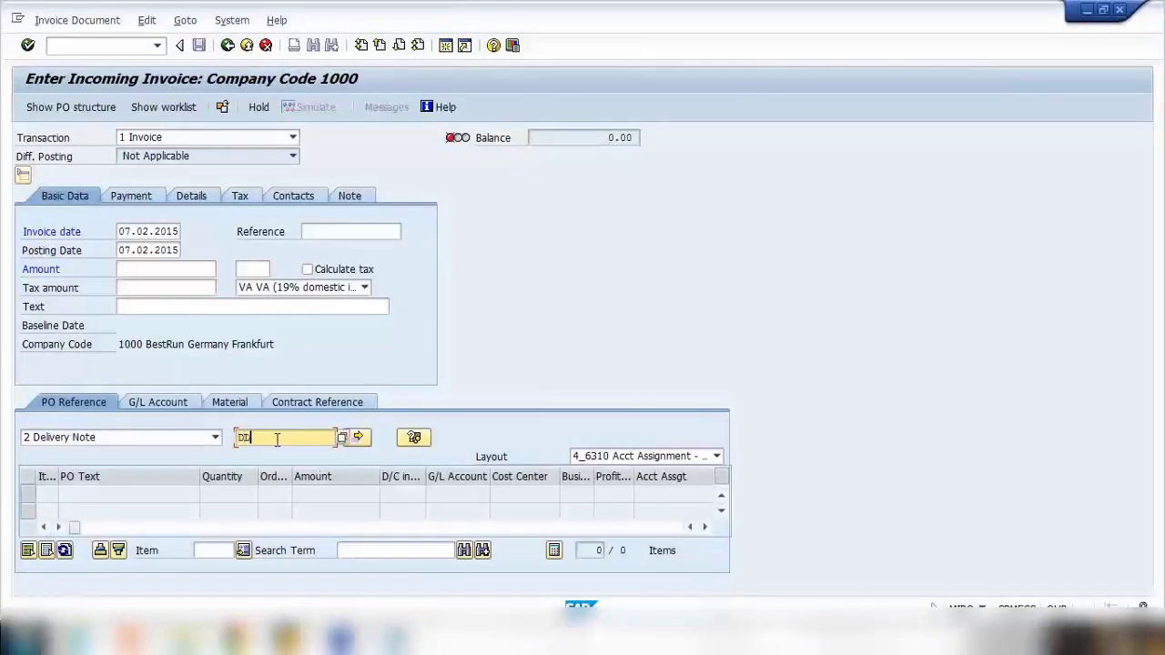
key("Return")
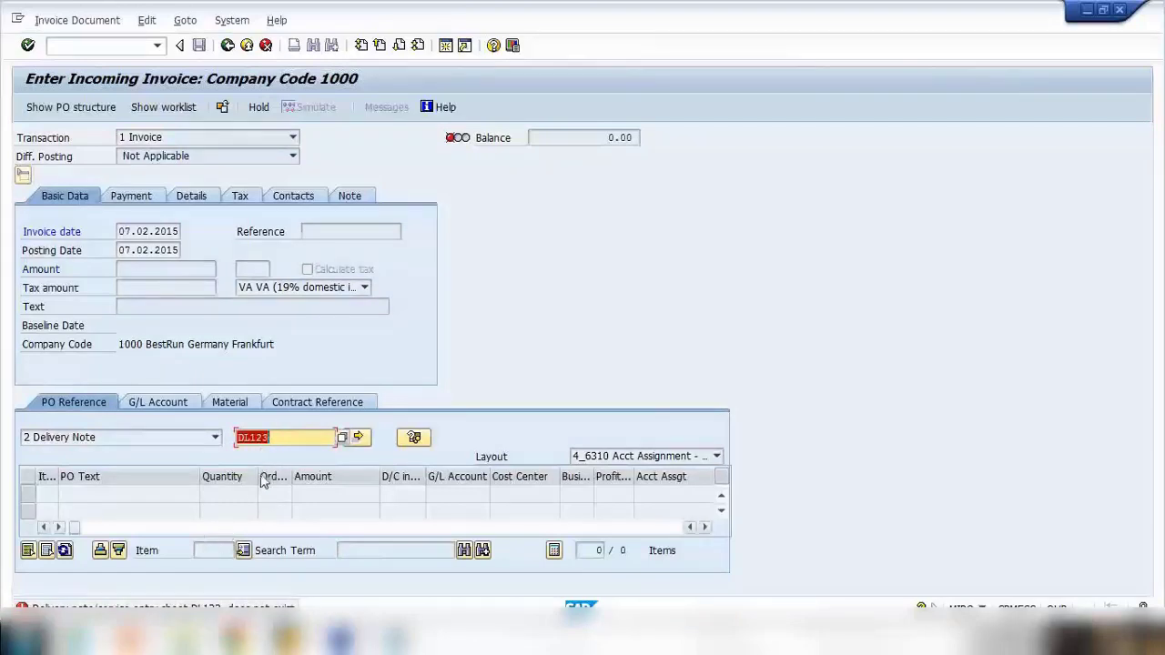
key("BackSpace")
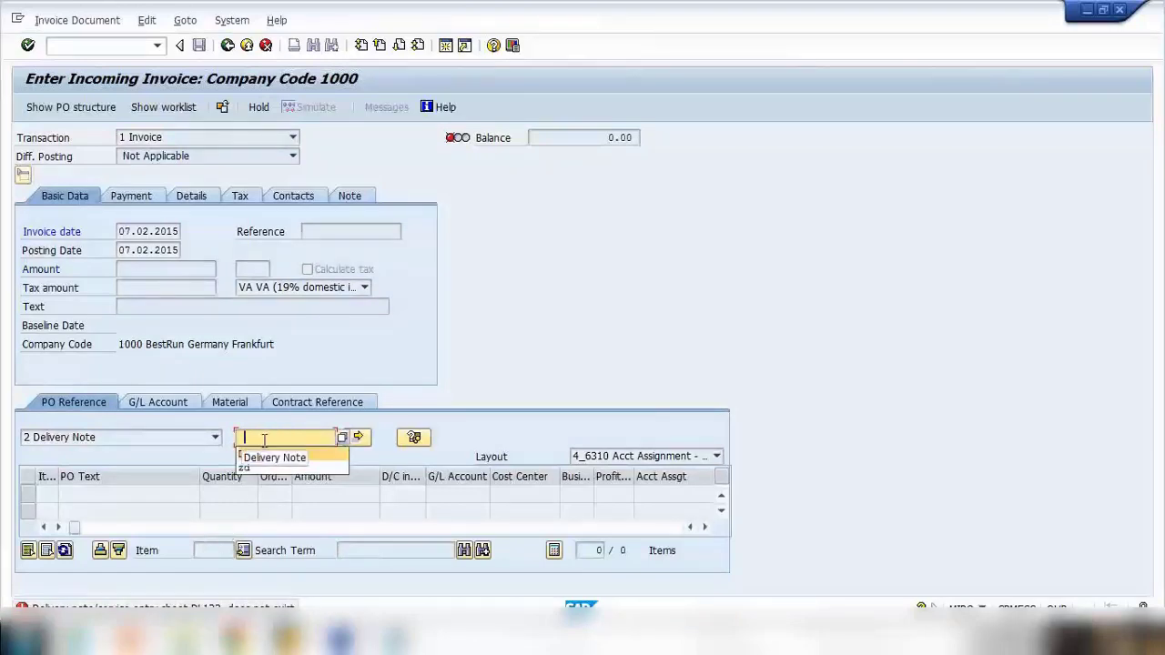
Step: Open the purchase order in ME23N and display its goods receipt material document from the order history to check the delivery note
left_click(100, 46)
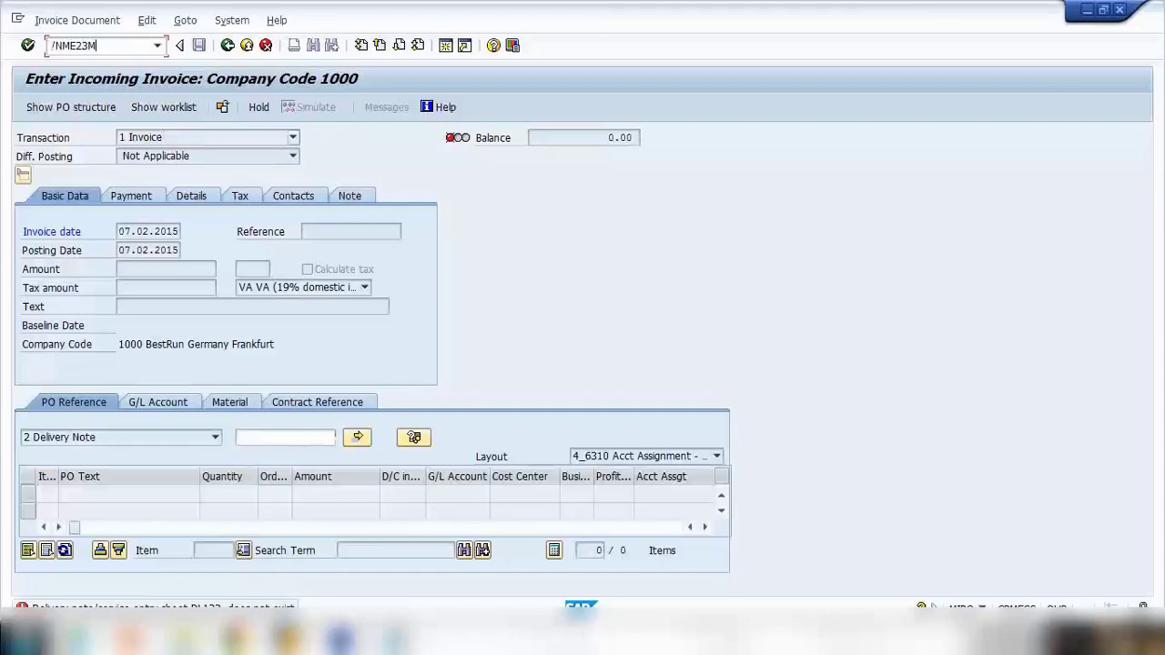
key("Return")
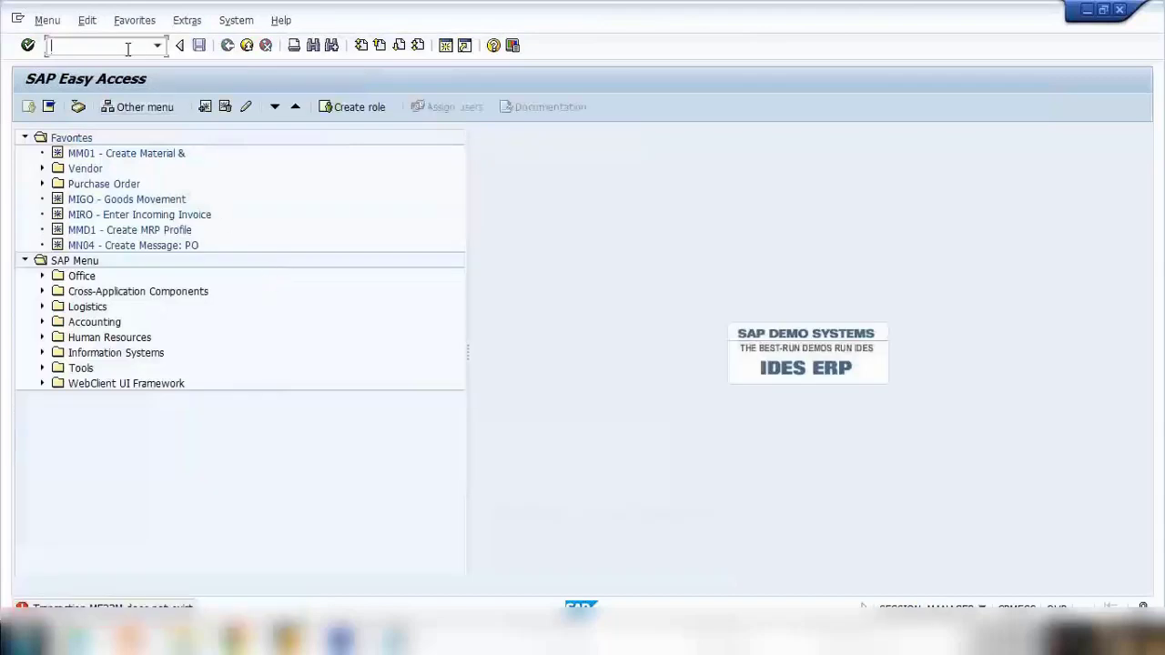
type("ME23N")
key("Return")
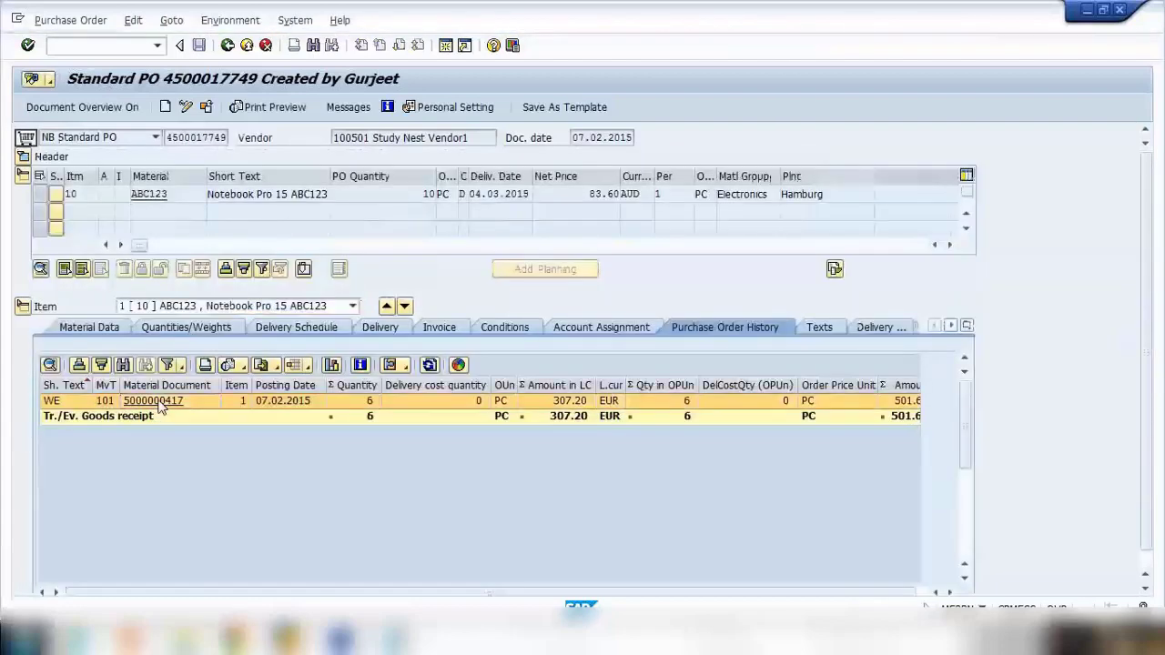
left_click(157, 402)
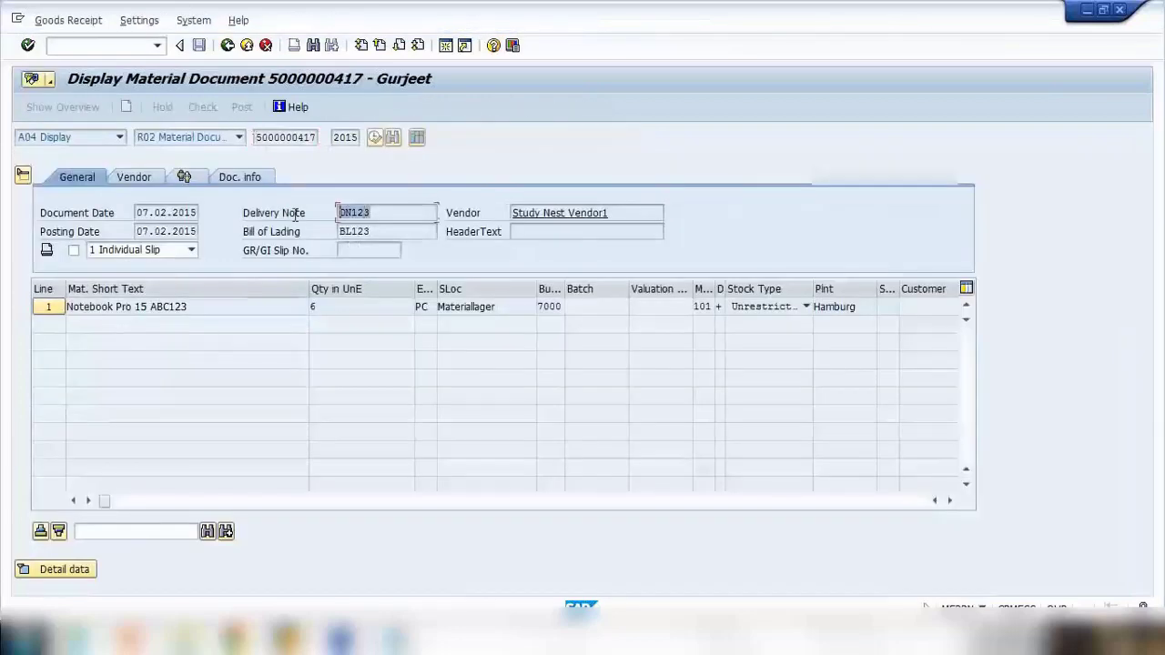
left_click(109, 47)
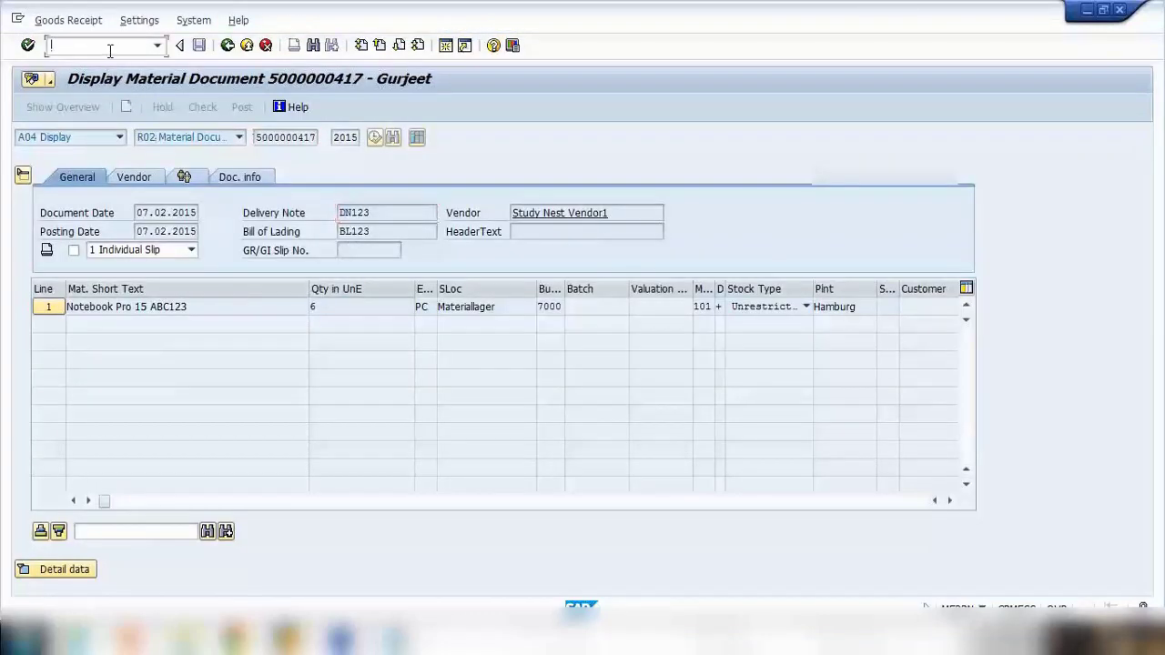
Step: Restart MIRO, set the invoice date to 07.02.2015 and load the invoice items by Delivery Note DN123
type("/NMIRO")
key("Return")
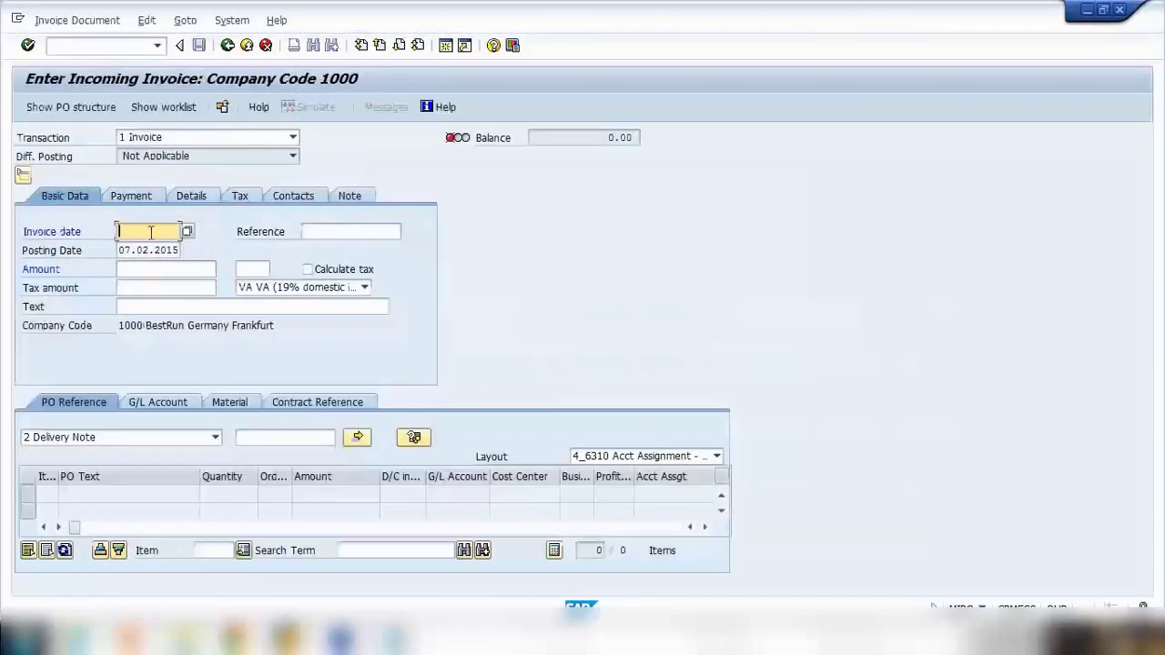
type("07.02.2015")
left_click(155, 437)
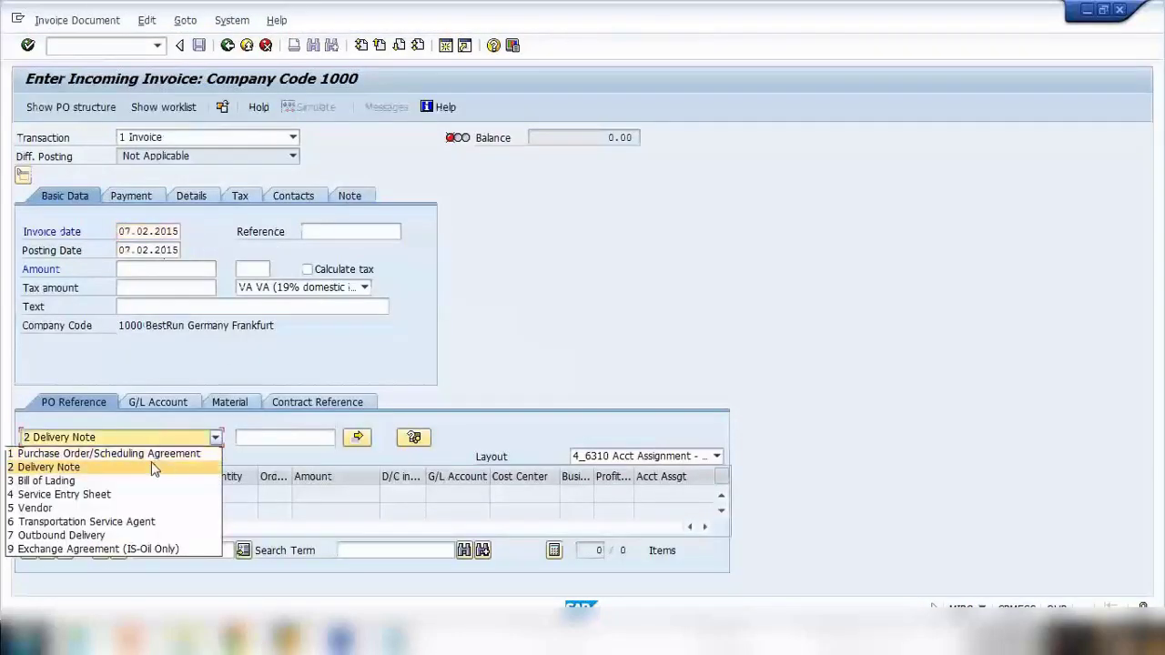
left_click(151, 466)
left_click(271, 437)
type("DN123")
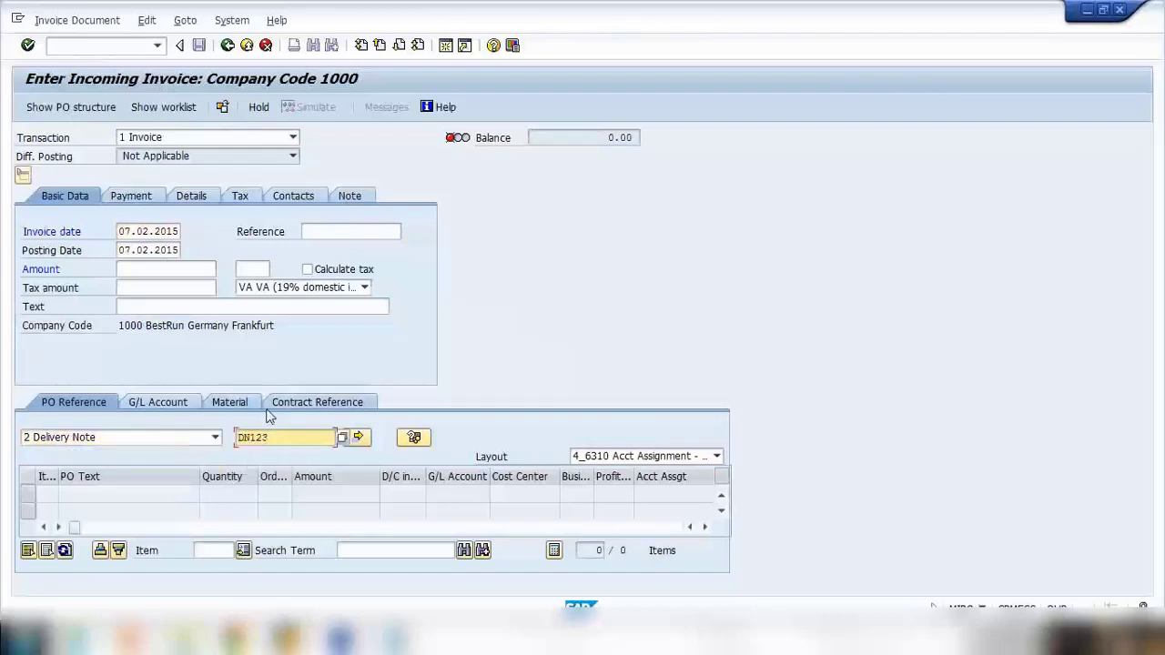
key("Return")
Step: Switch to Notepad, correct the delivery note in the goods receipt line to Dn123/BL123, and return to the invoice in SAP
left_click(396, 638)
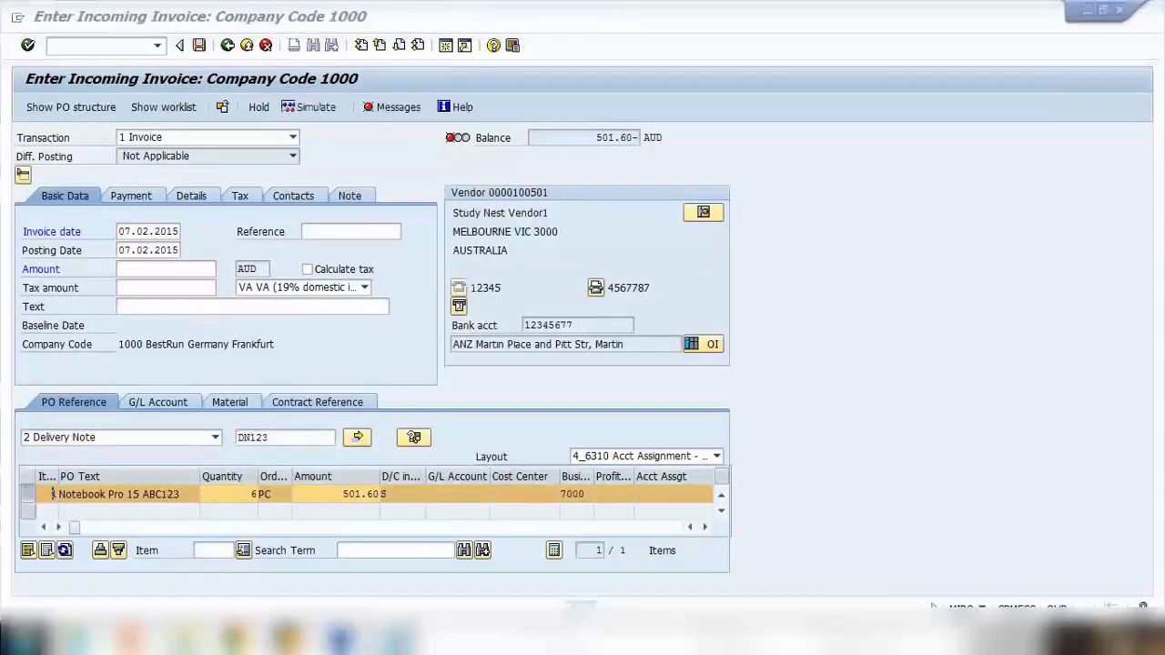
left_click(537, 159)
key("BackSpace")
type("n123/BL123")
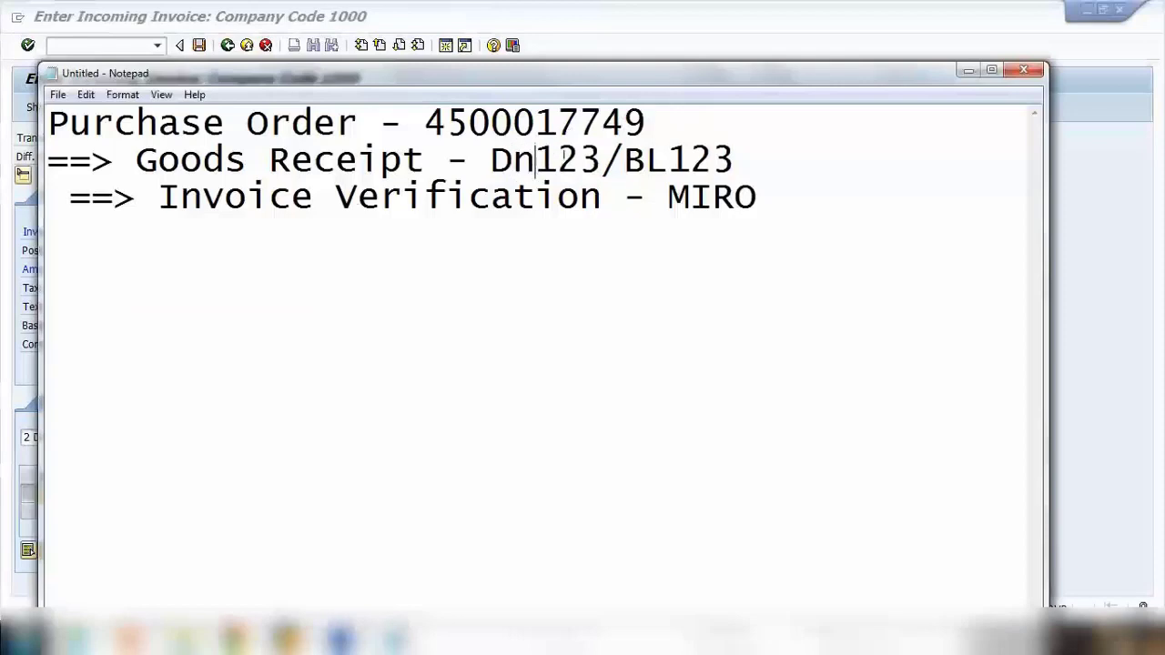
left_click(685, 46)
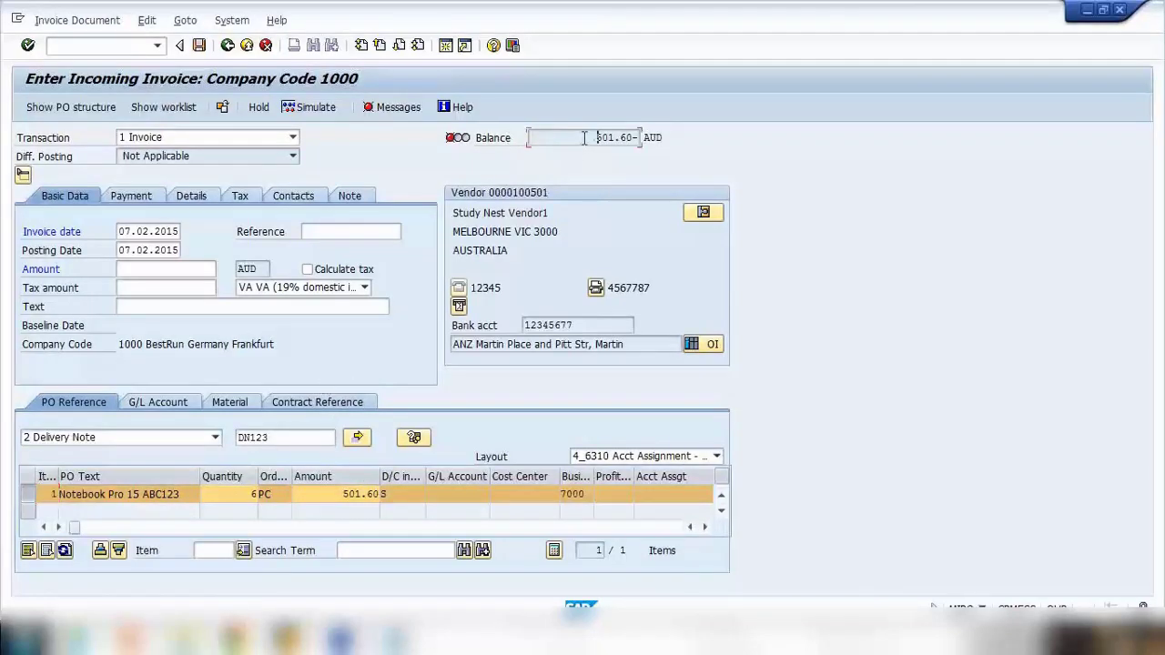
Step: Check the invoice balance and set the invoice amount to 501.6 AUD
left_click_drag(584, 137, 672, 138)
left_click(161, 272)
type("501")
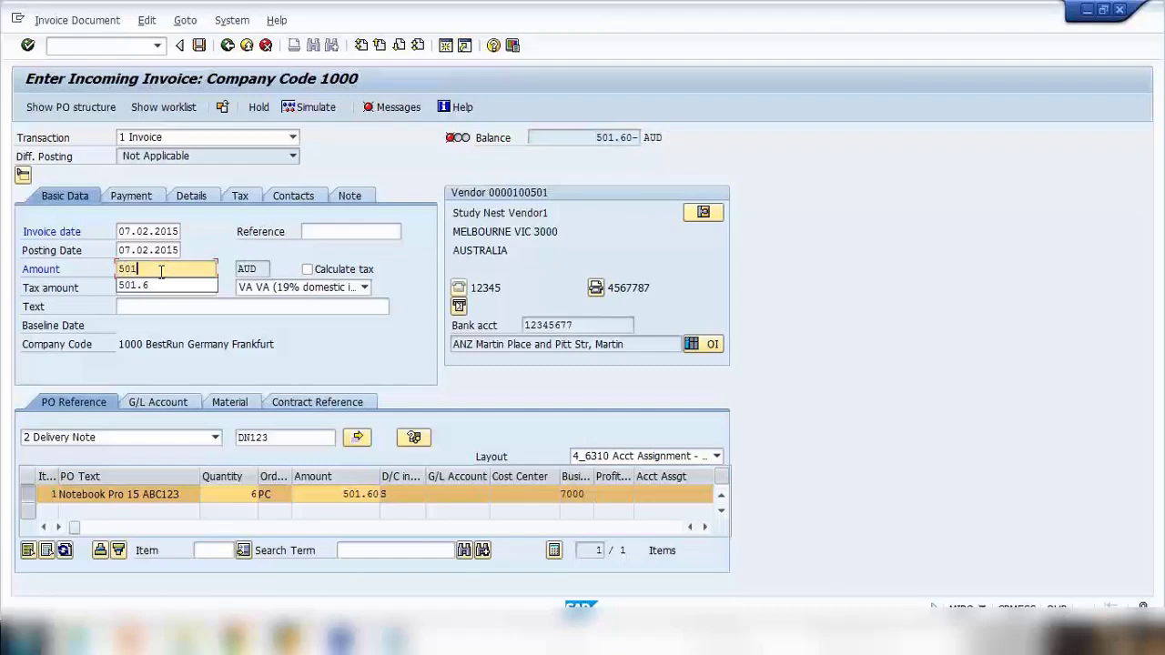
type(".6")
key("Return")
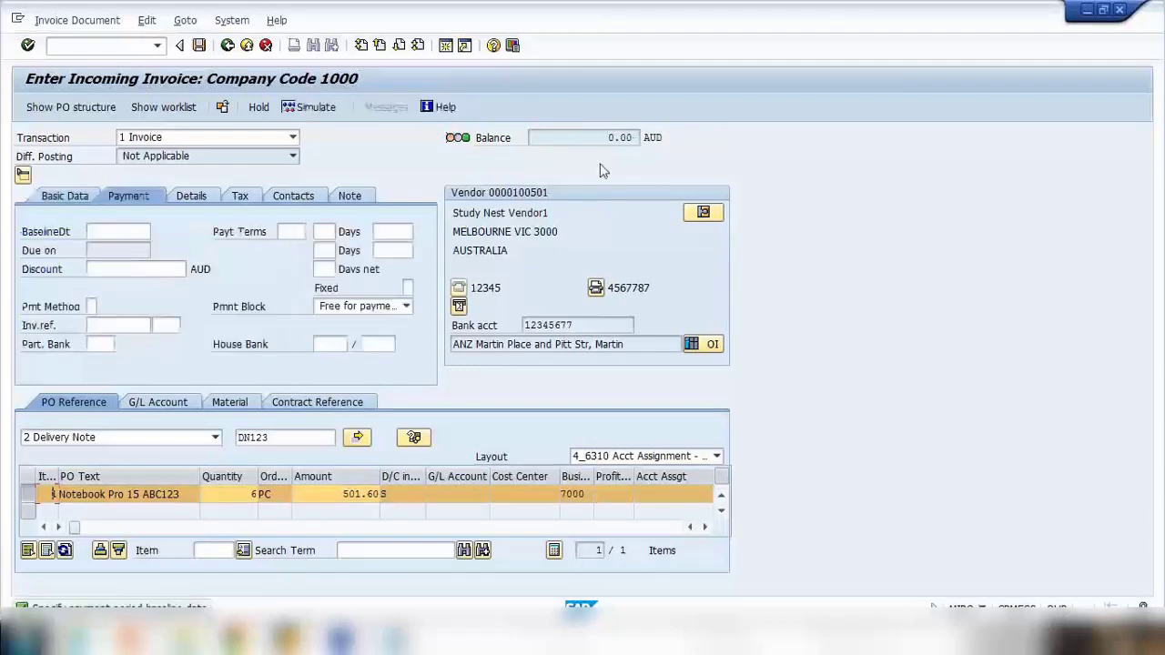
Step: Post the invoice with payment baseline date 07.02.2015, accept the tax data check, and highlight the created document number
left_click(458, 142)
left_click(199, 46)
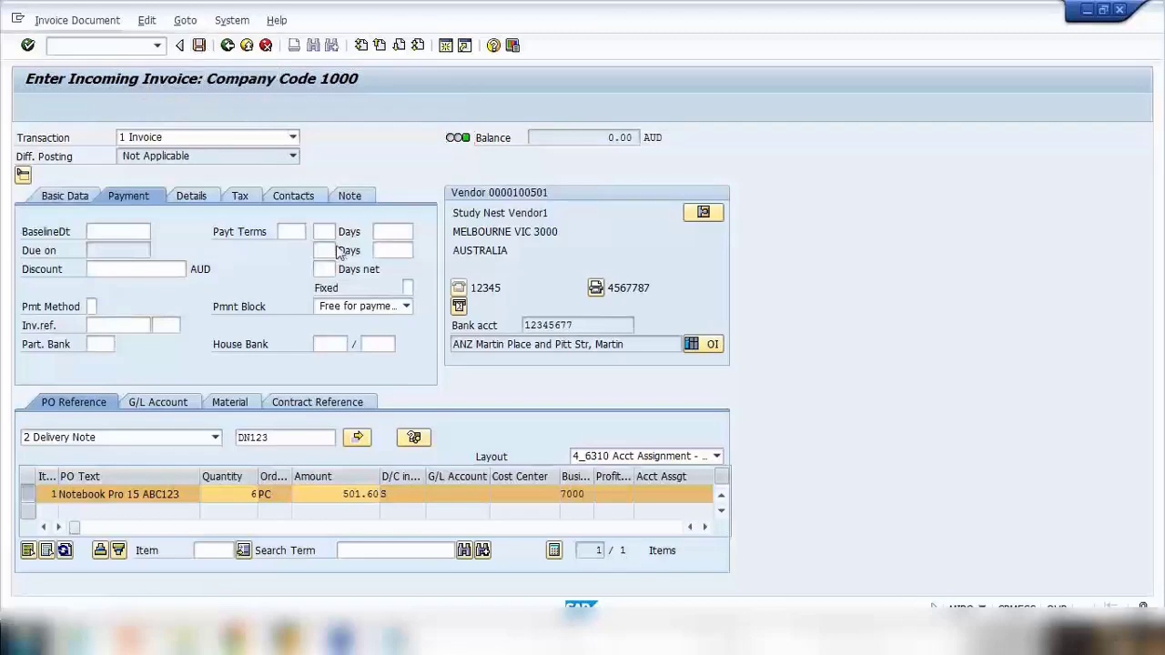
type("07.02.2015")
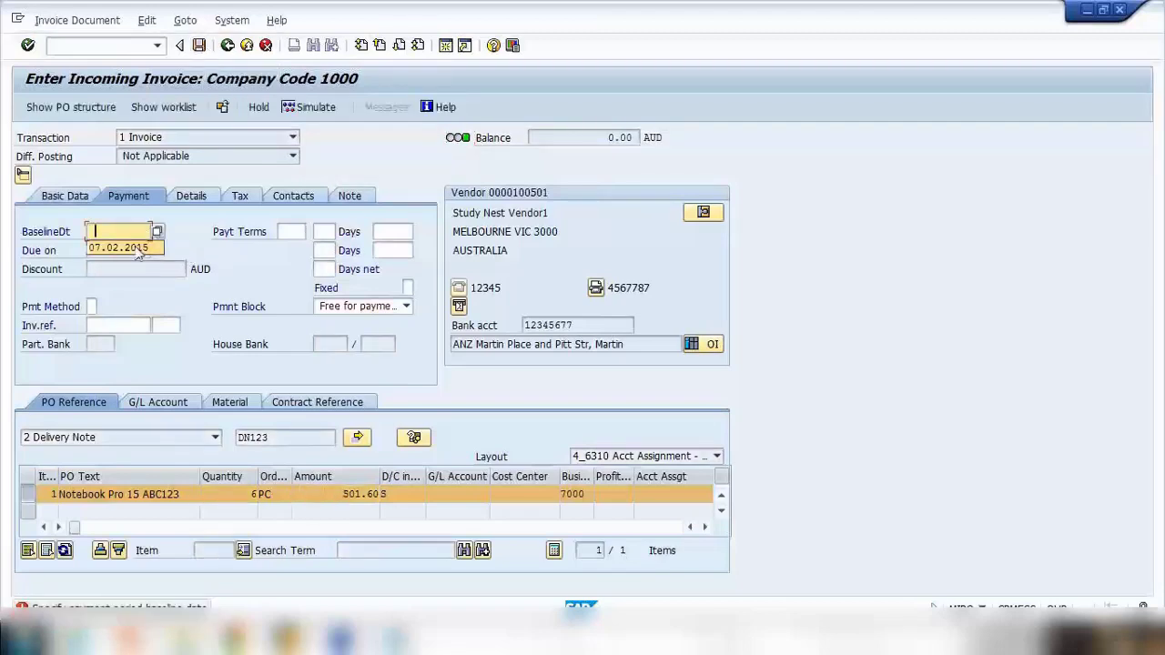
key("Return")
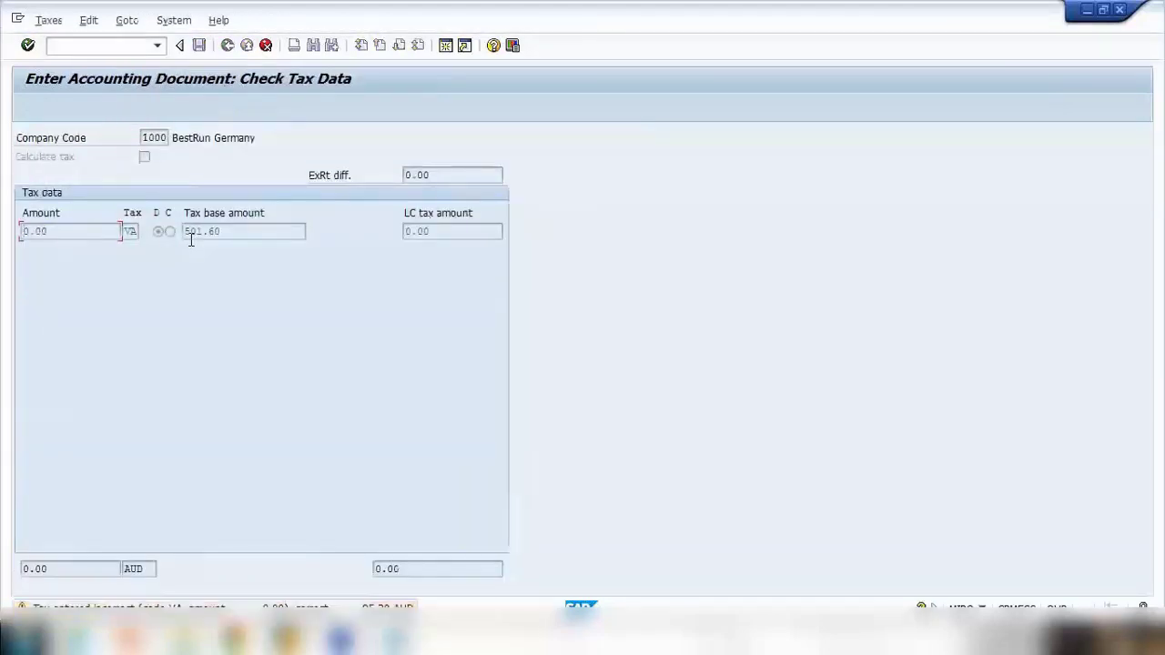
key("Return")
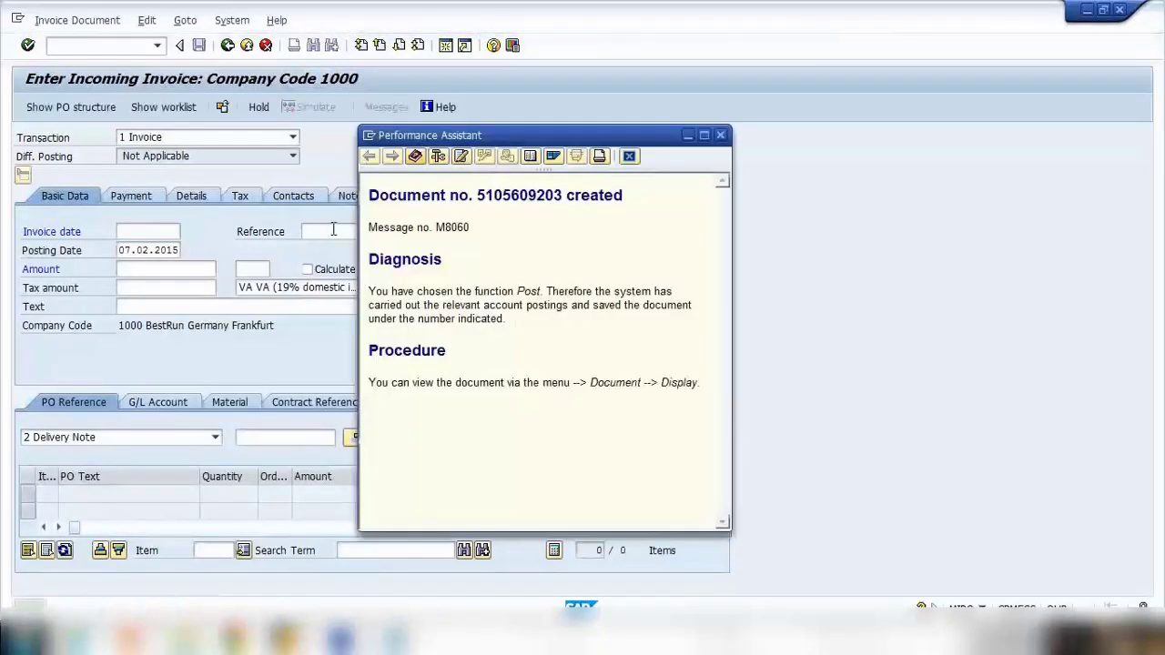
left_click_drag(480, 202, 470, 228)
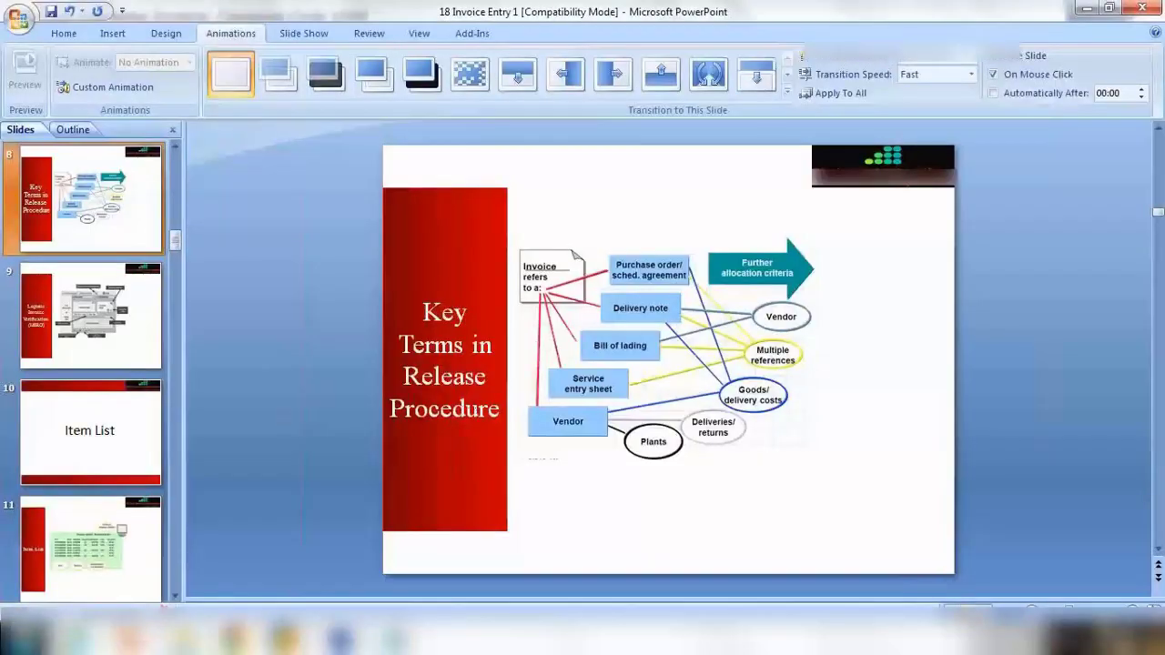
Step: Present the PowerPoint slides on invoice reference documents and the MIRO screen layout, and end the slide show
key("shift+F5")
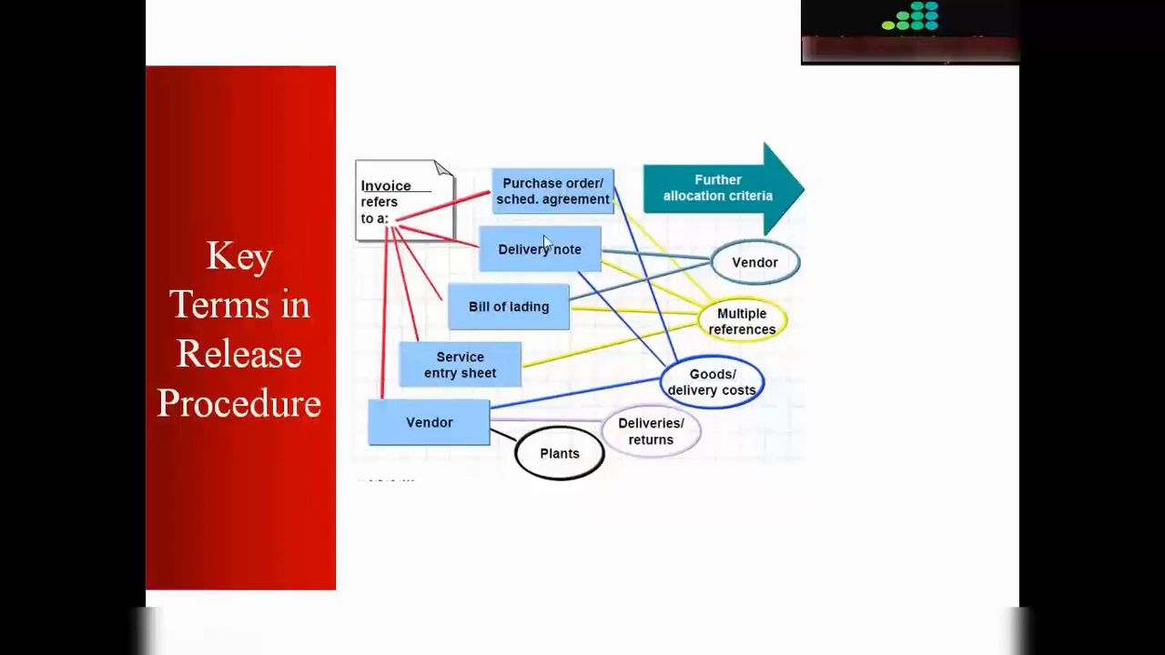
left_click(529, 285)
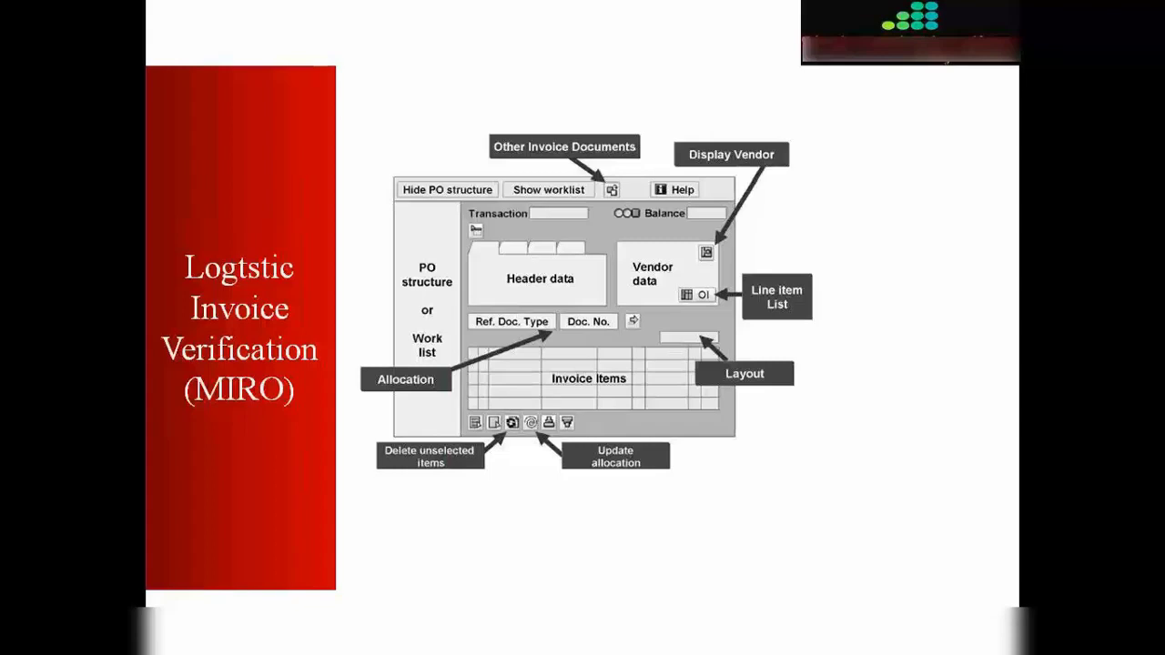
key("Escape")
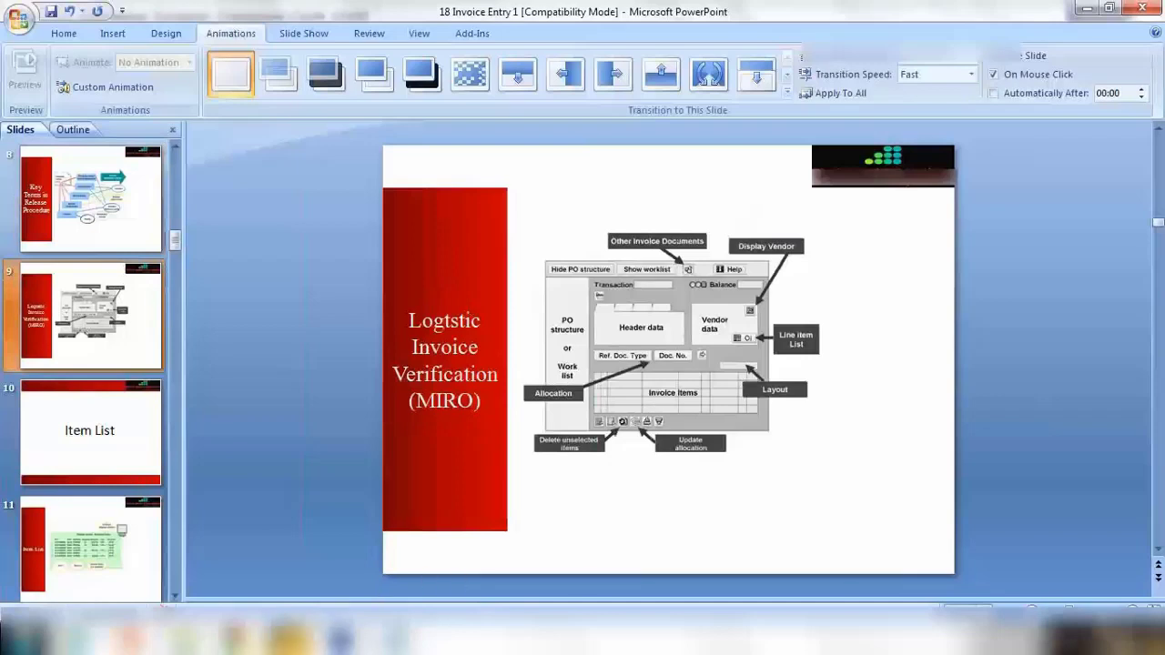
Step: Switch back to SAP, highlight the document number in the Performance Assistant message and close that message
mouse_move(287, 637)
left_click(379, 553)
left_click_drag(476, 195, 473, 227)
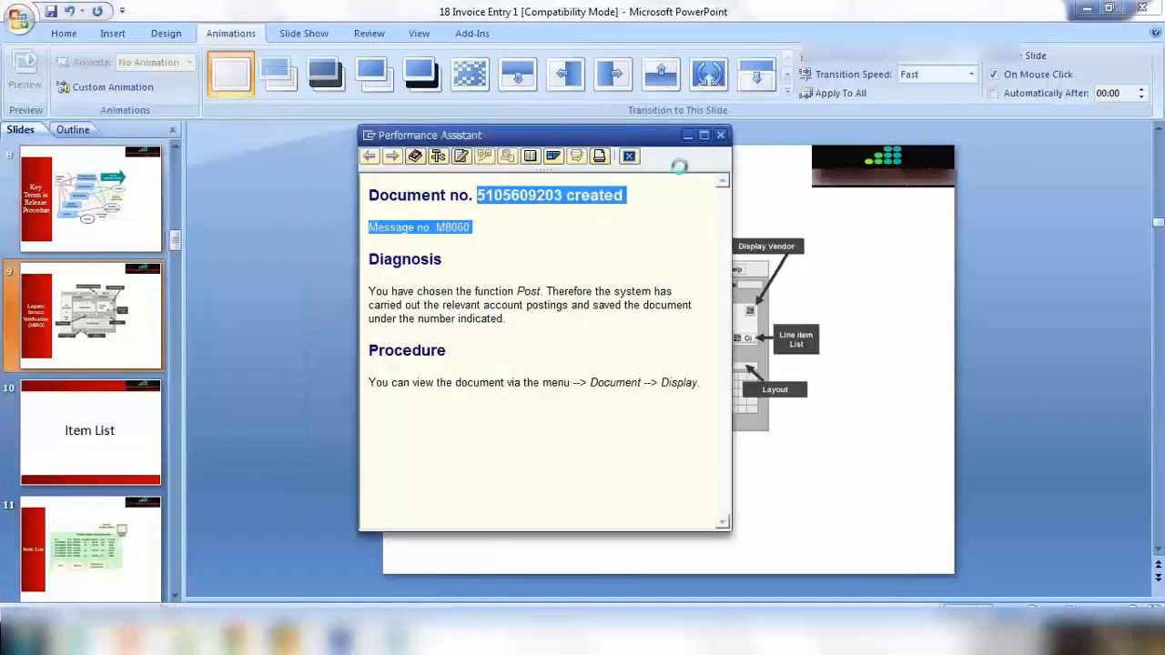
left_click(717, 132)
left_click(287, 637)
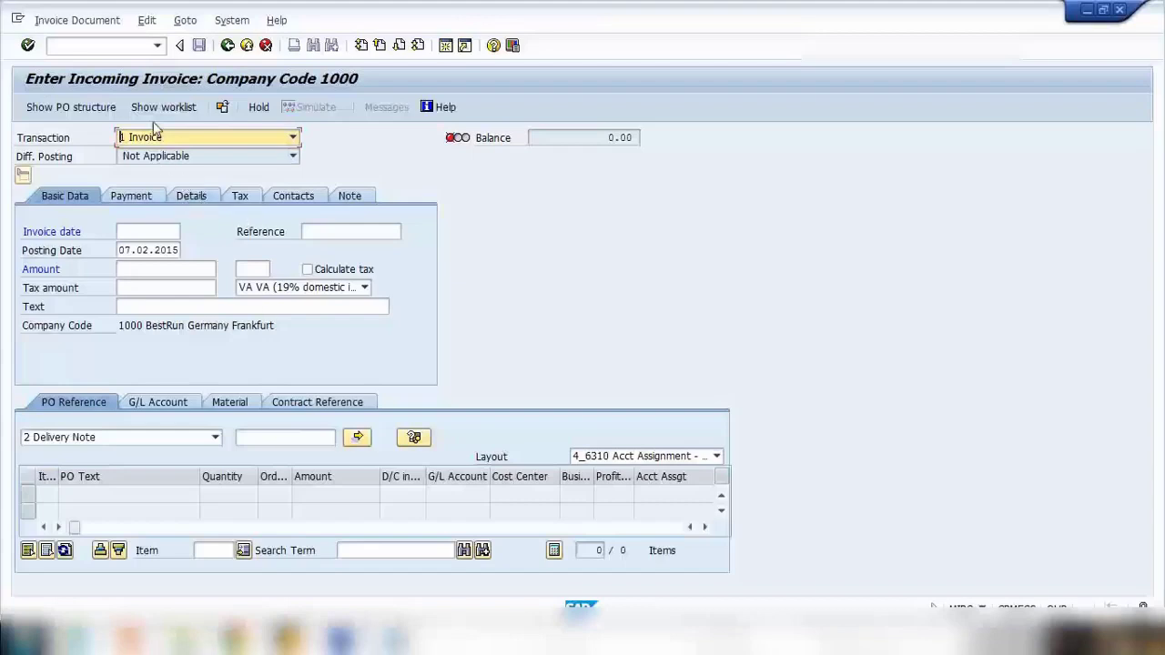
Step: Open MIGO and load the same purchase order for a goods receipt of the remaining quantity
left_click(141, 50)
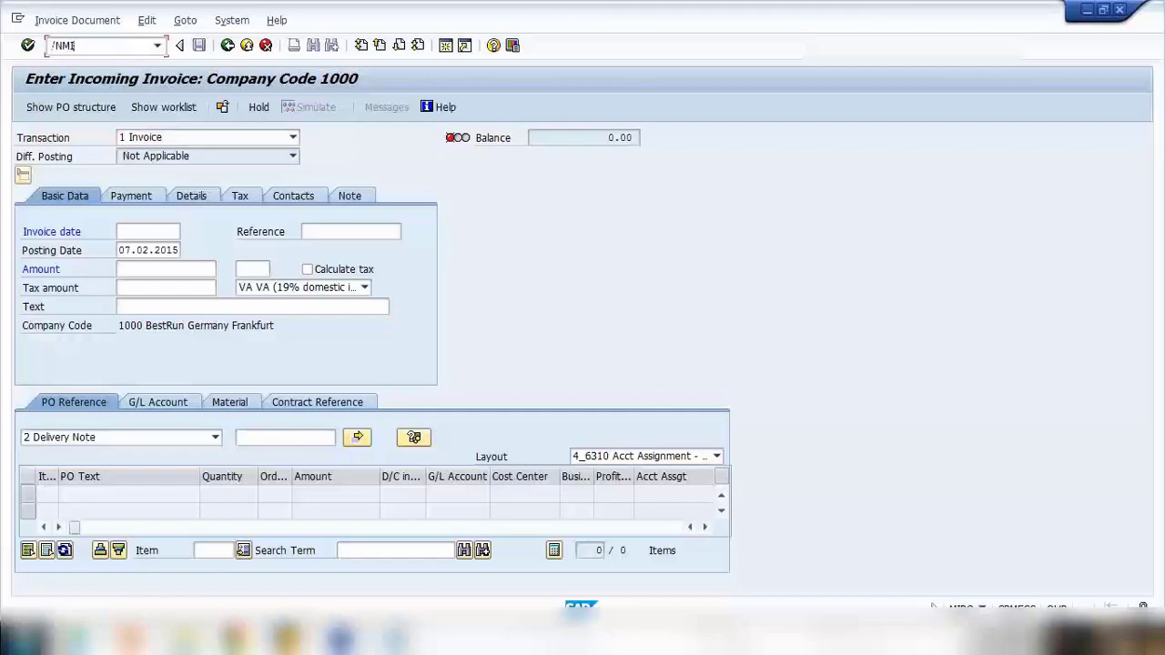
type("/NMIGO")
key("Return")
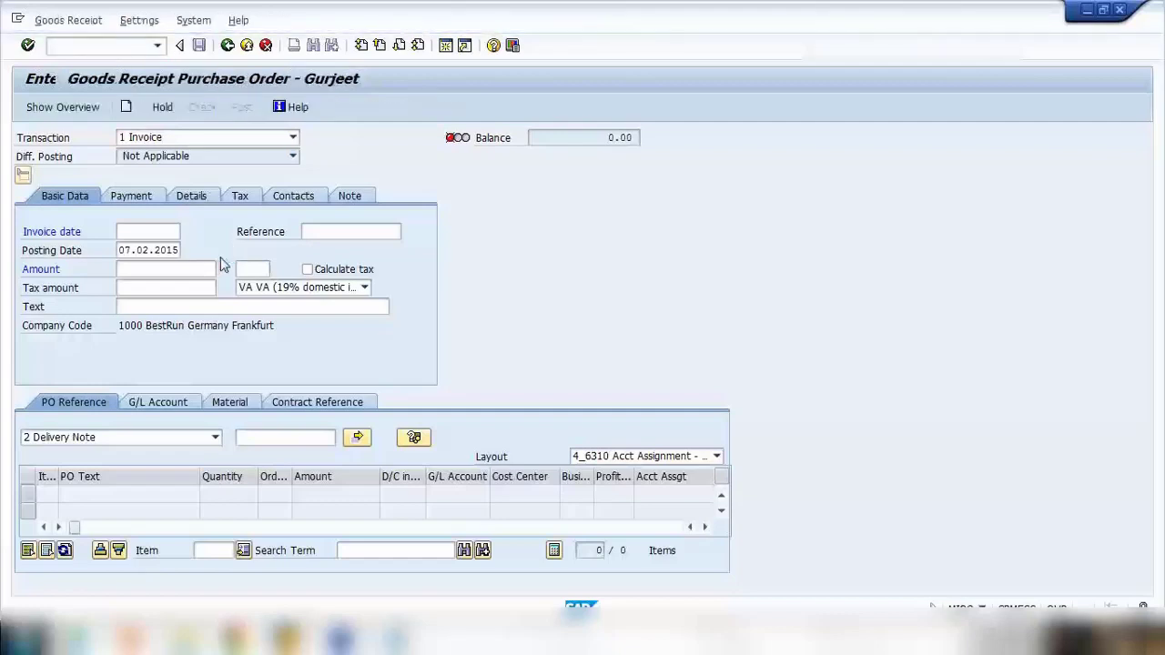
type("4")
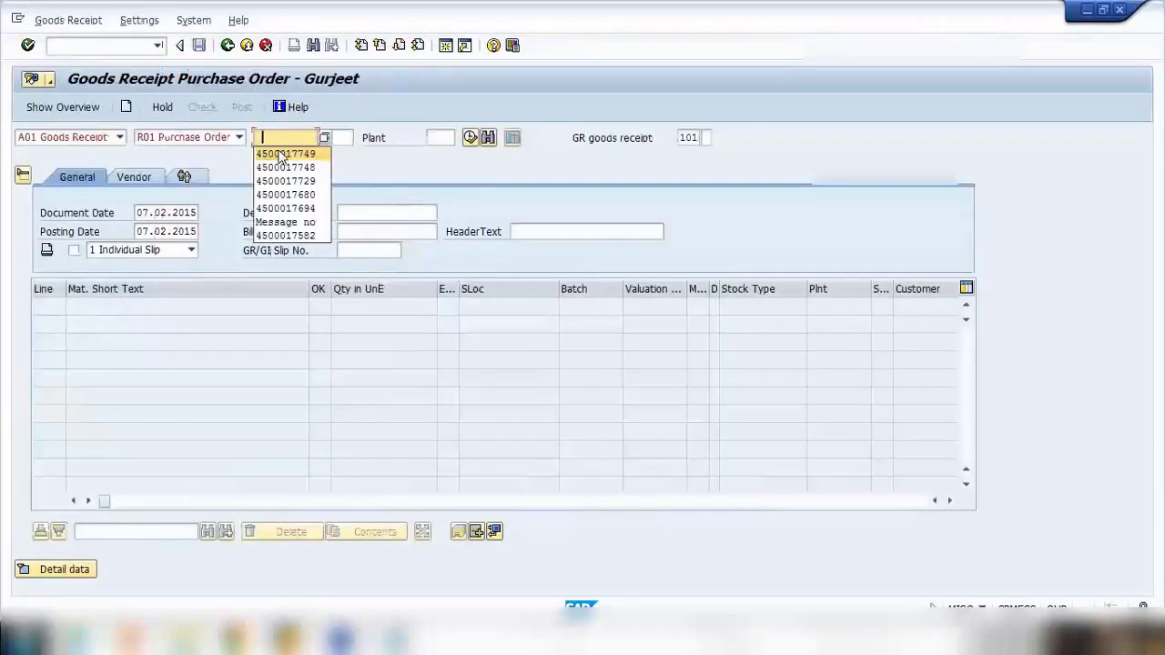
left_click(282, 155)
key("Return")
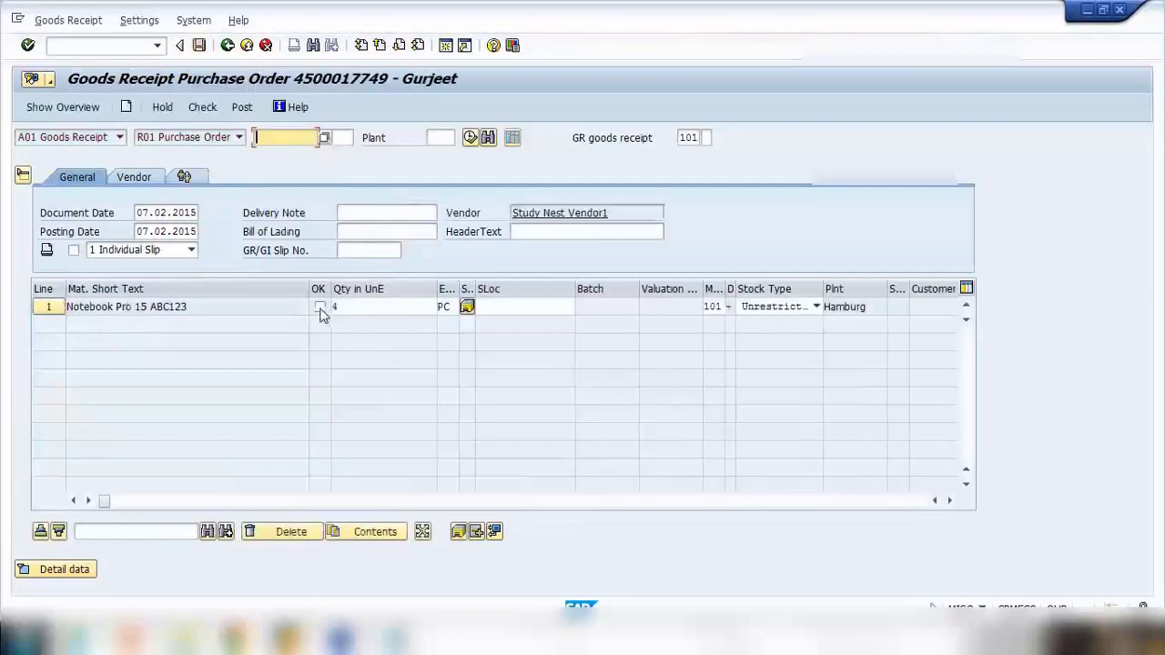
Step: Mark the Notebook Pro 15 item as OK, and set the delivery note to DN1234 and the bill of lading to BL1234
left_click(320, 306)
left_click(364, 306)
left_click(367, 213)
type("D")
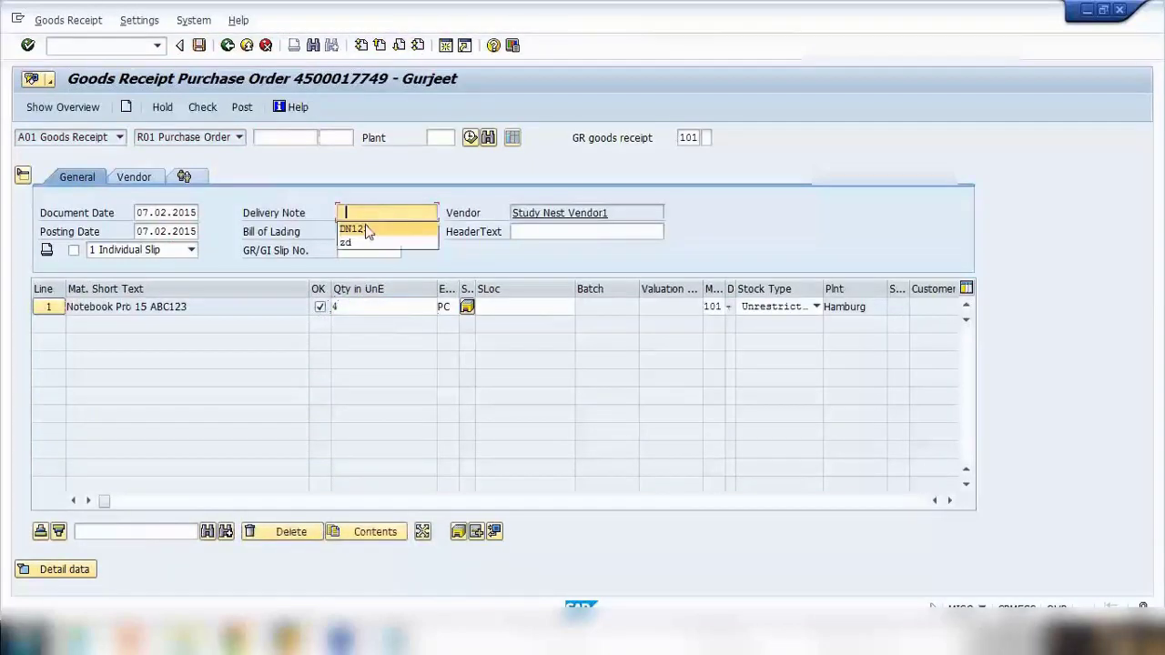
left_click(369, 228)
left_click(368, 231)
type("B")
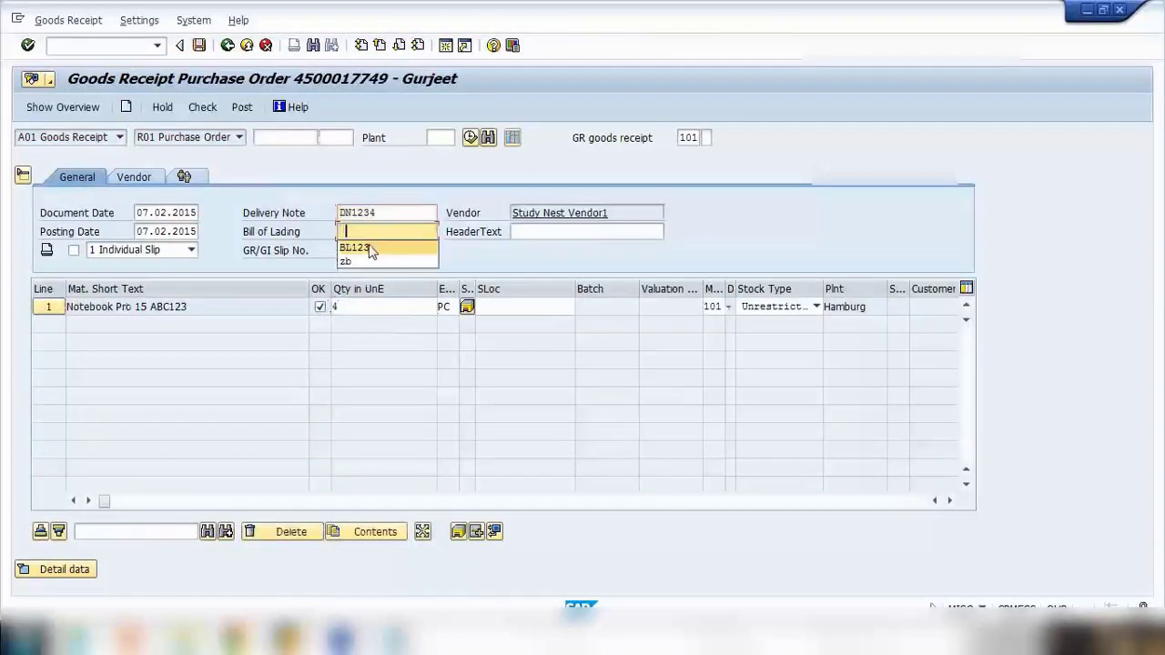
left_click(370, 247)
type("4")
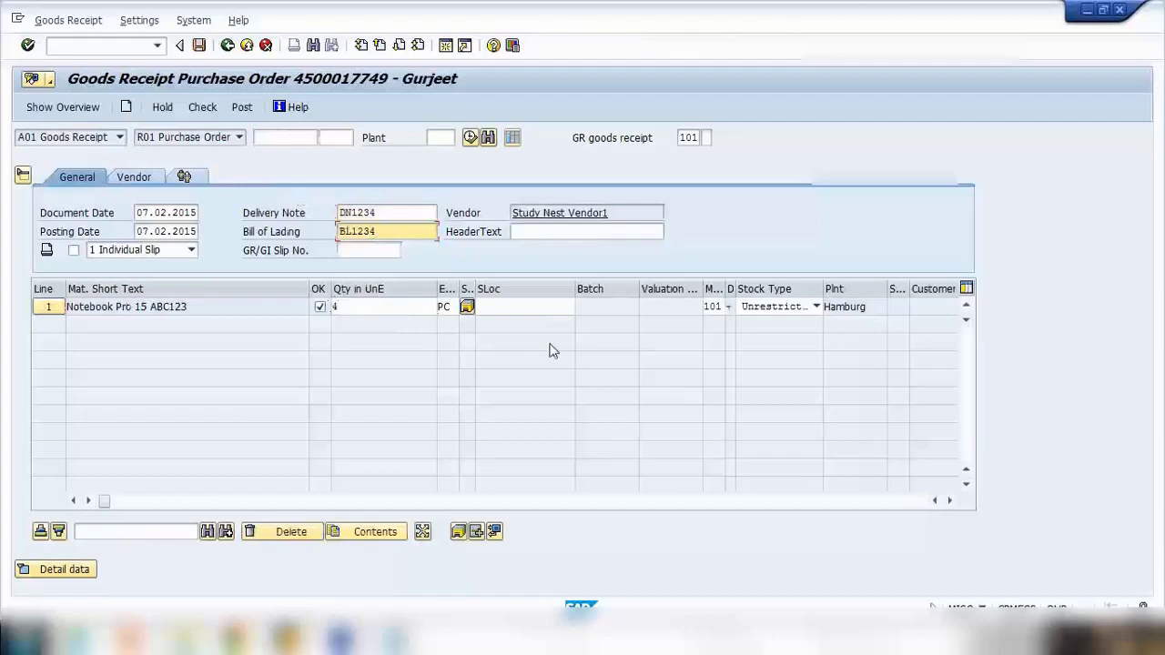
Step: Set the item's storage location to 0001, check the goods receipt and post it
left_click(526, 310)
type("0001")
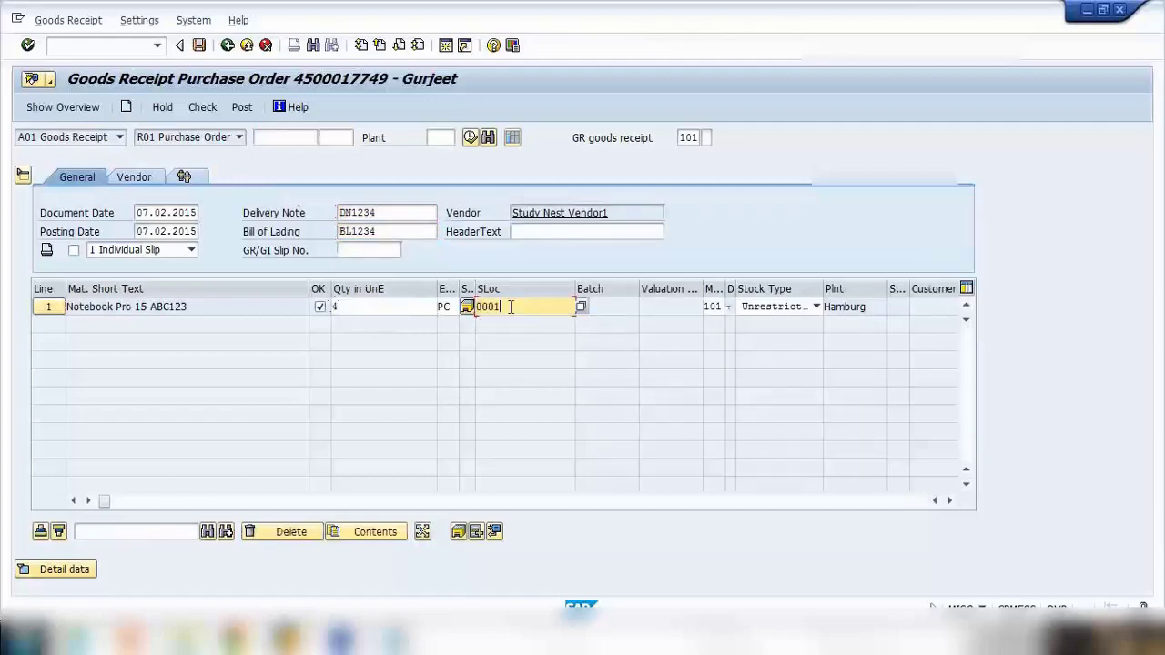
left_click(202, 108)
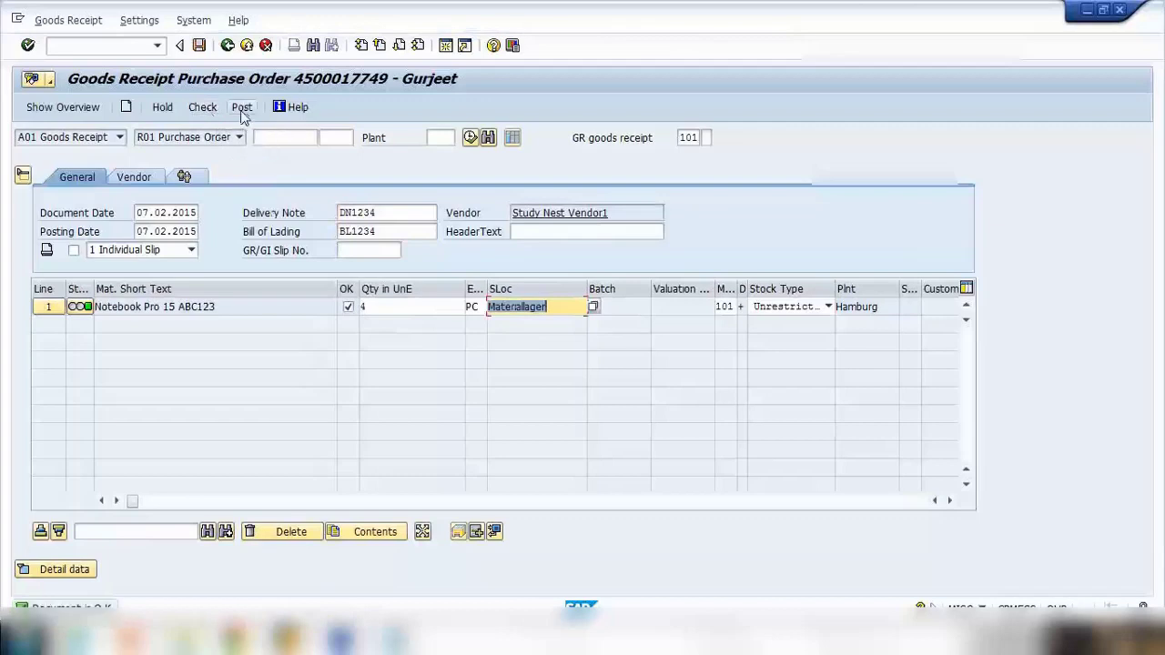
key("ctrl+s")
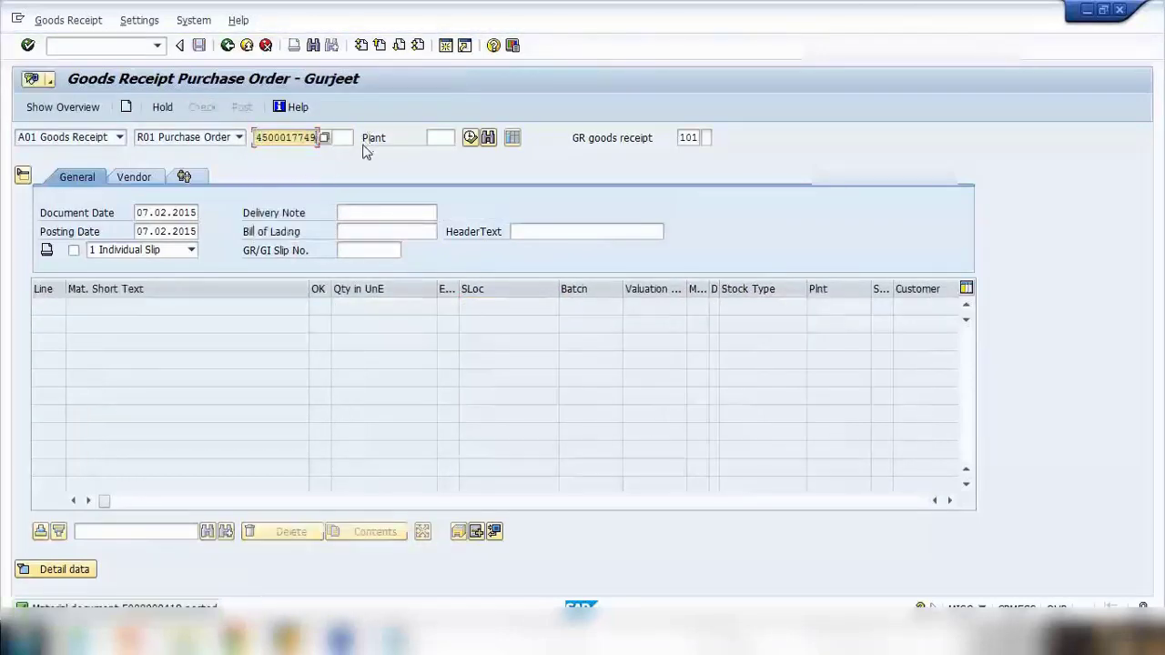
Step: Open MIRO, set the invoice date to 07.02.2015 and load the items by Purchase Order/Scheduling Agreement using the copied order number
left_click(127, 46)
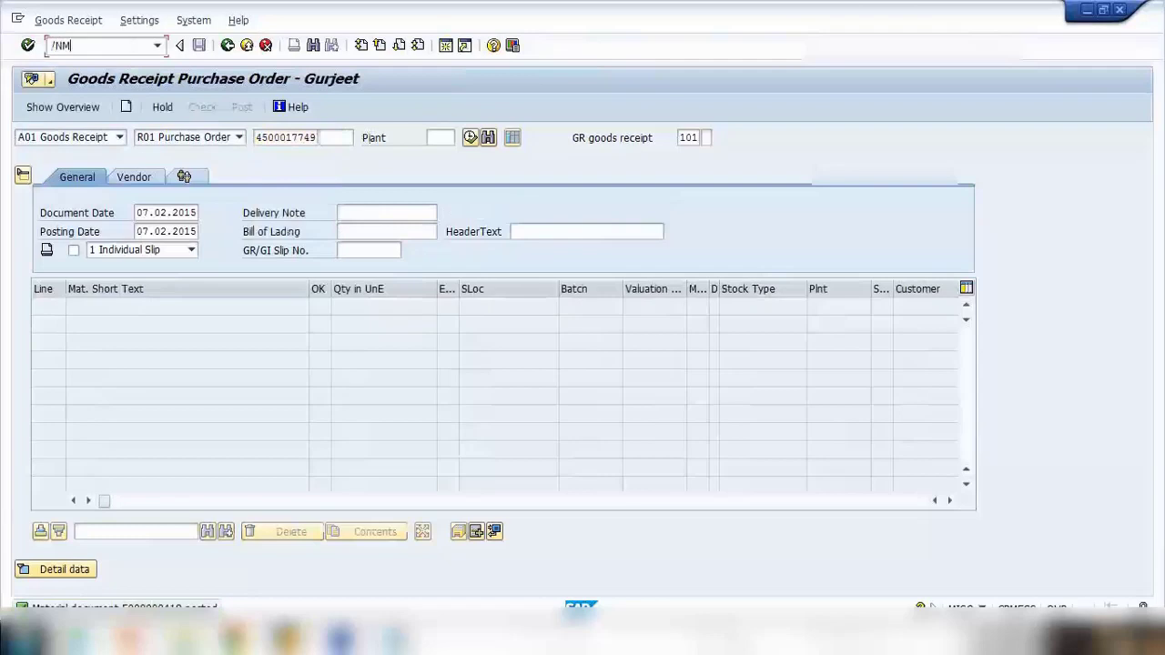
type("/NMIGO")
key("Return")
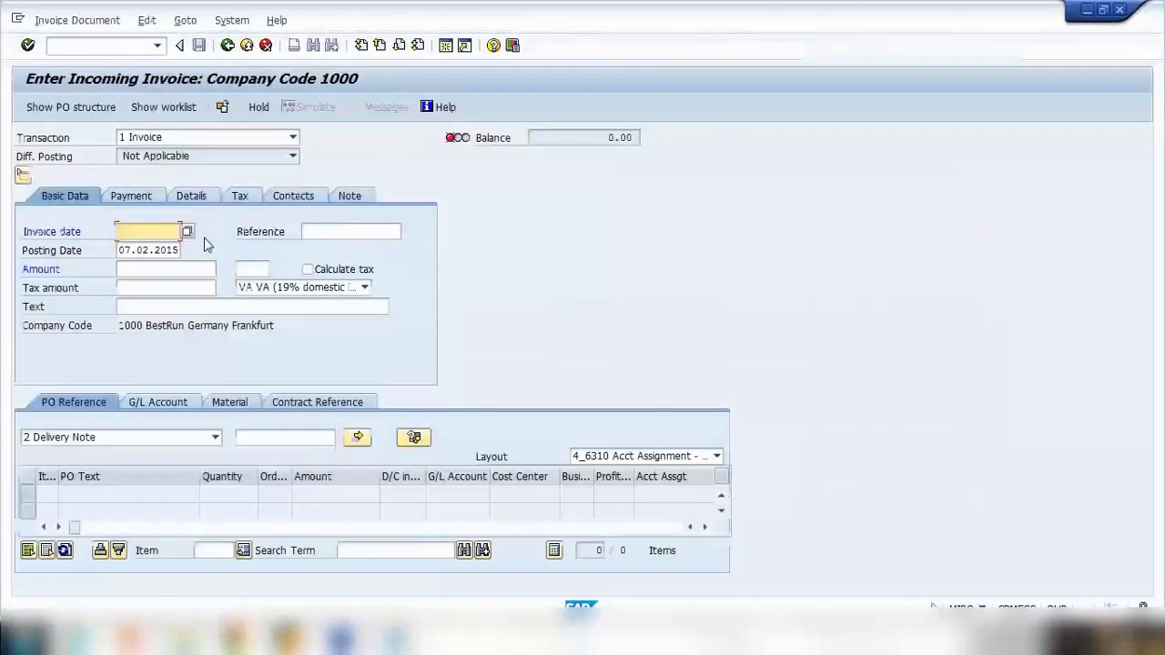
left_click(159, 446)
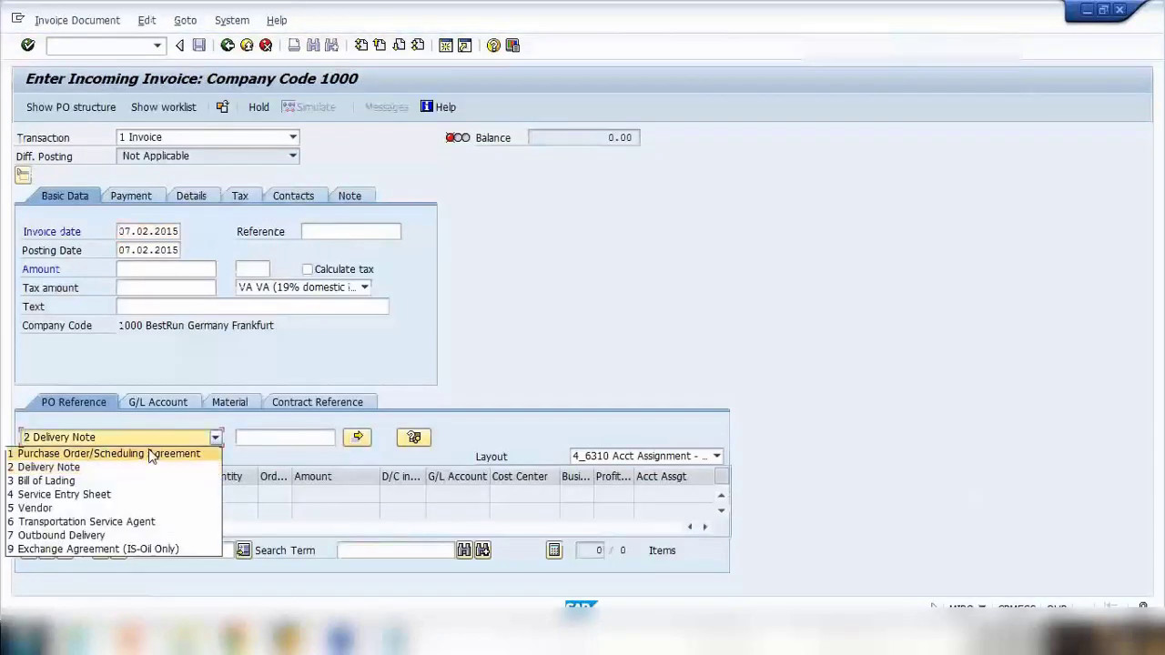
left_click(137, 452)
key("ctrl+v")
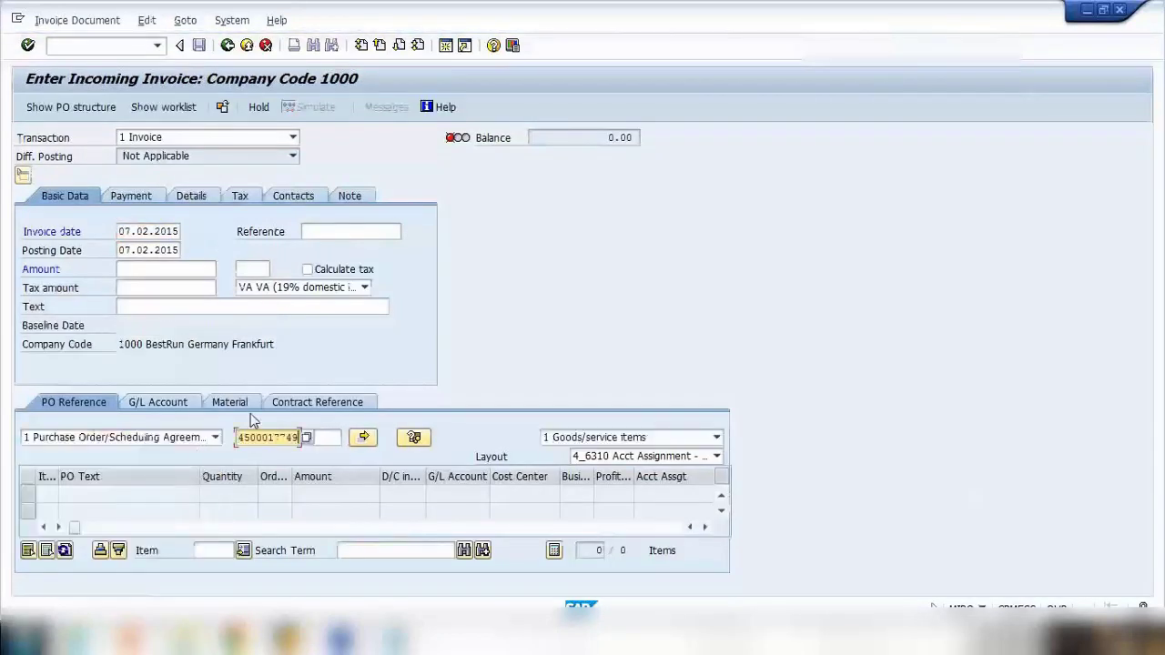
key("Return")
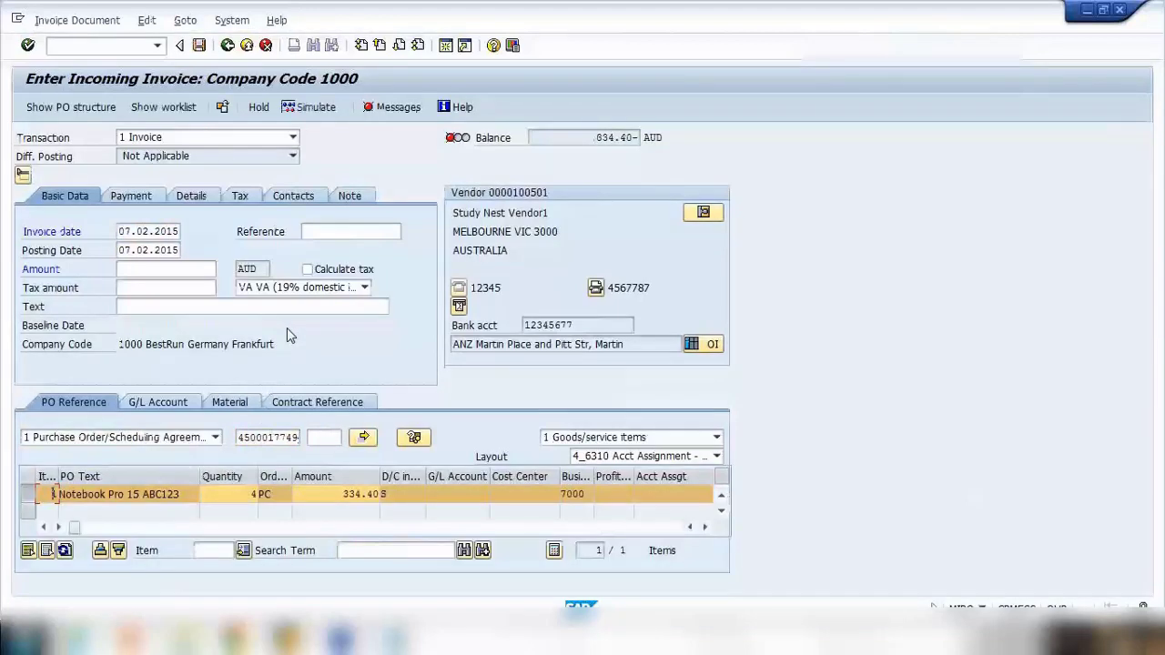
Step: Switch to the PowerPoint presentation, and minimize it to return to the loaded invoice in SAP
key("alt+Tab")
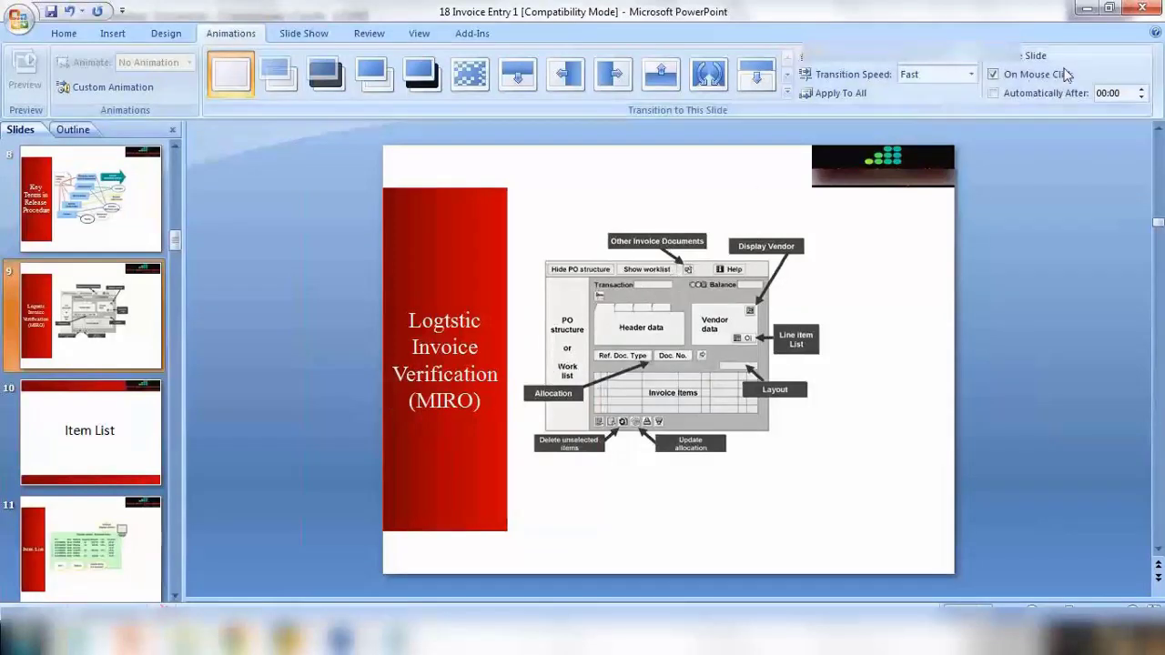
left_click(1082, 13)
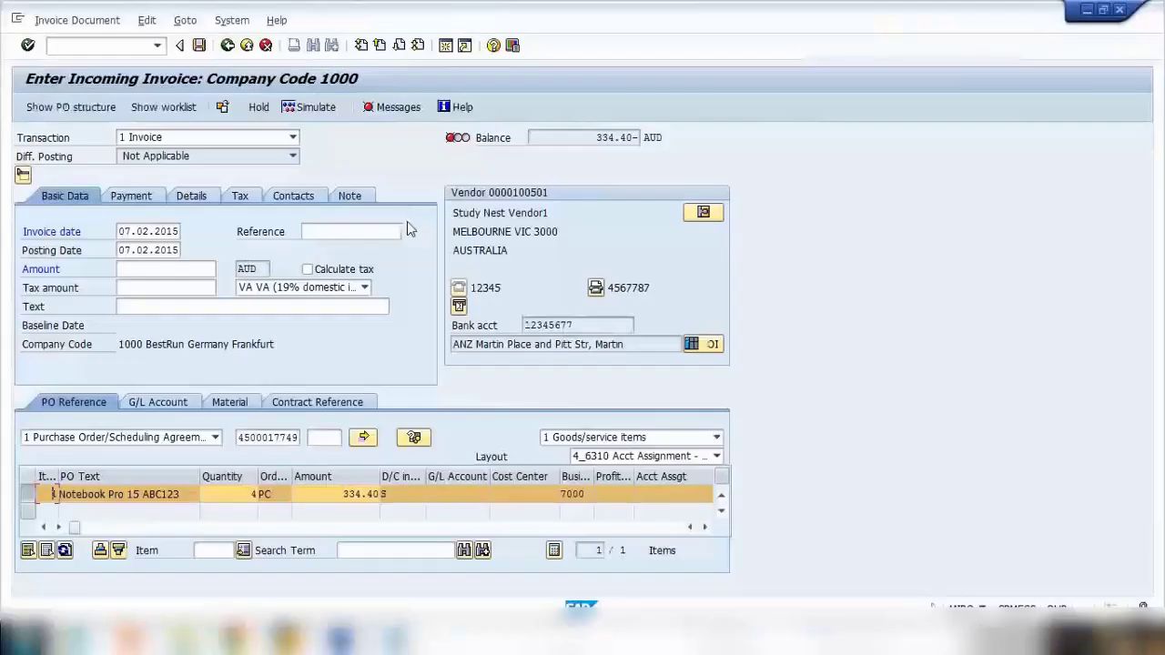
Step: Open the selection of another invoice document without posting the current one, review the proposed document number and cancel the selection
left_click(224, 107)
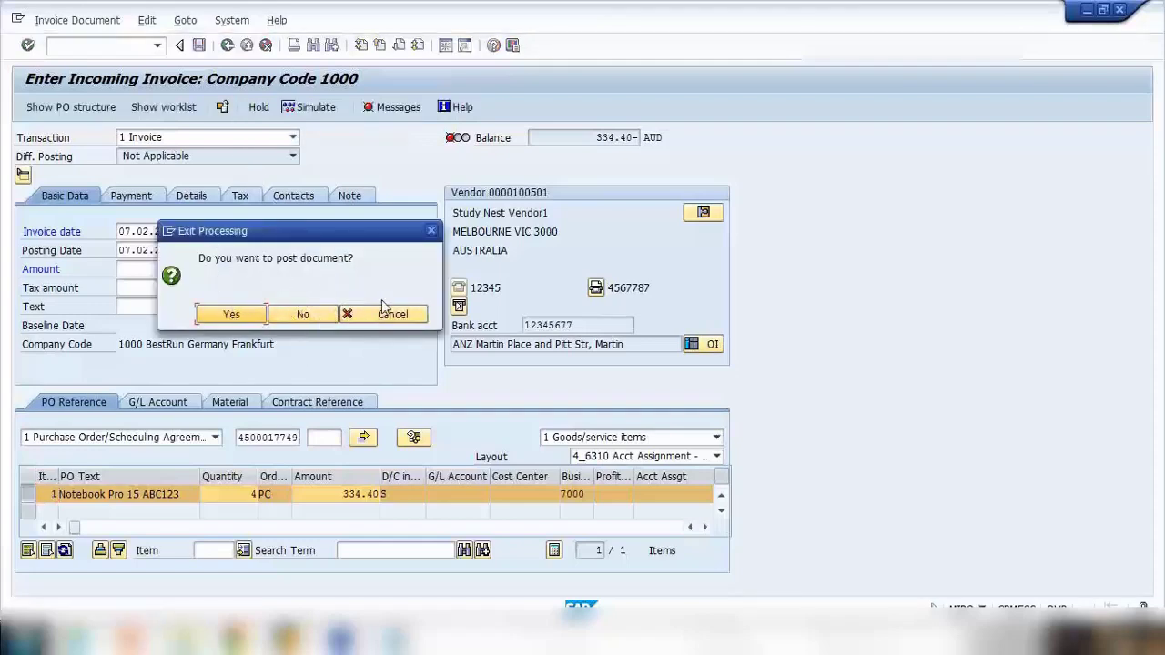
left_click(306, 314)
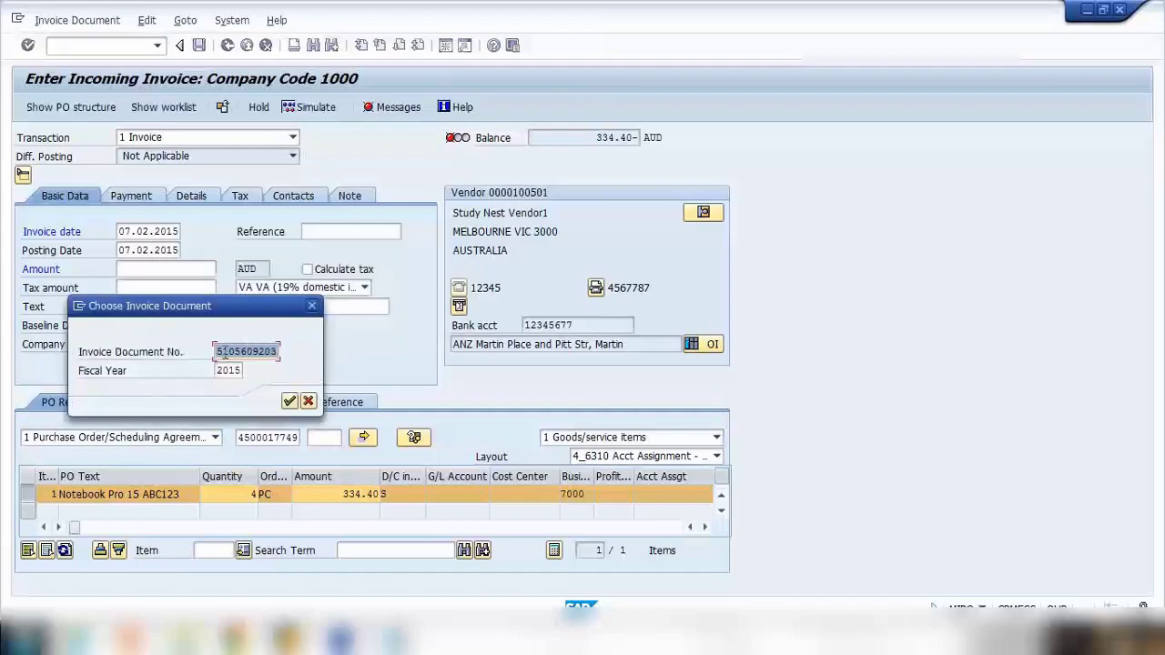
left_click_drag(217, 354, 276, 351)
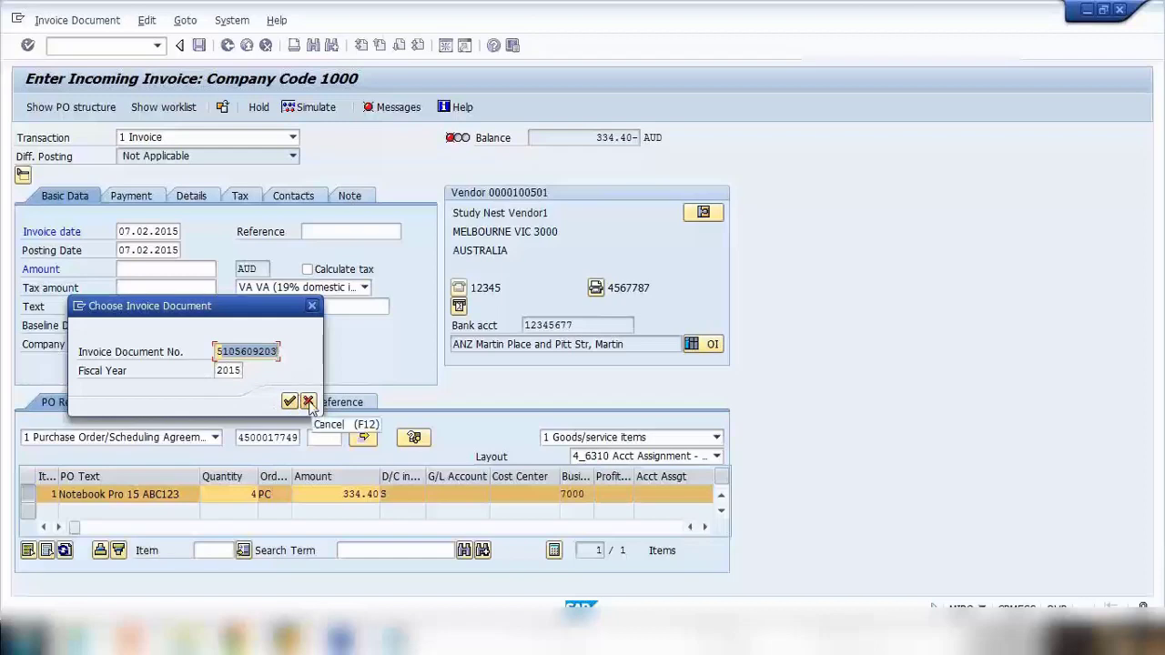
left_click(308, 403)
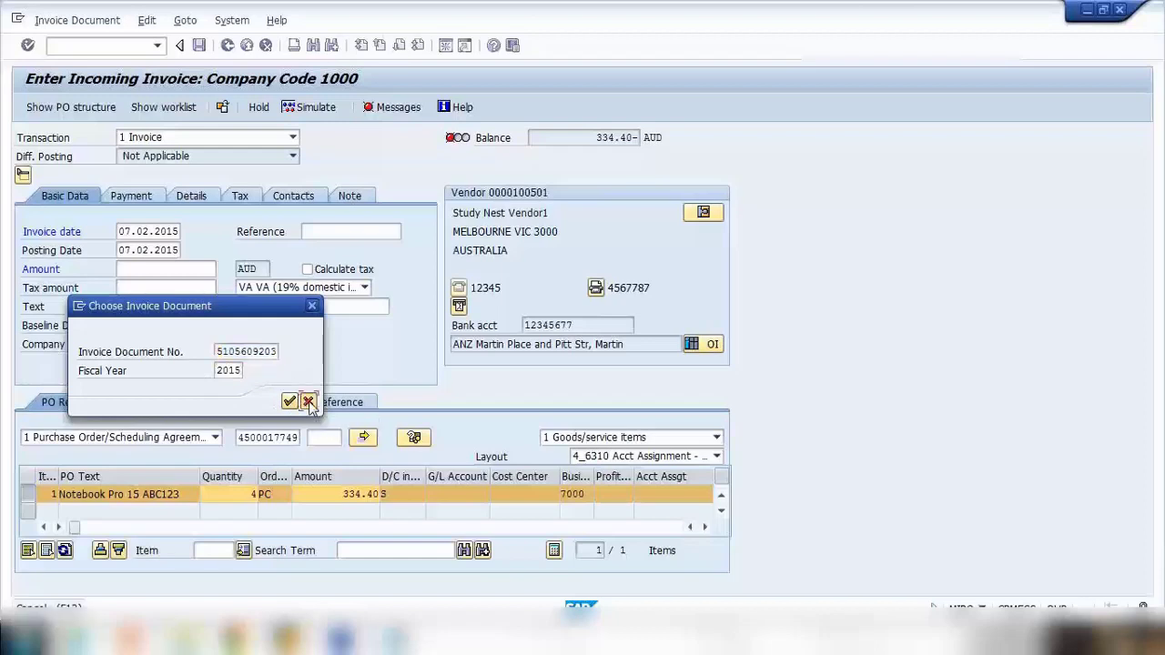
Step: Check the invoice messages, entering 07.02.2015 as the payment baseline date, and close the verification log
left_click(368, 110)
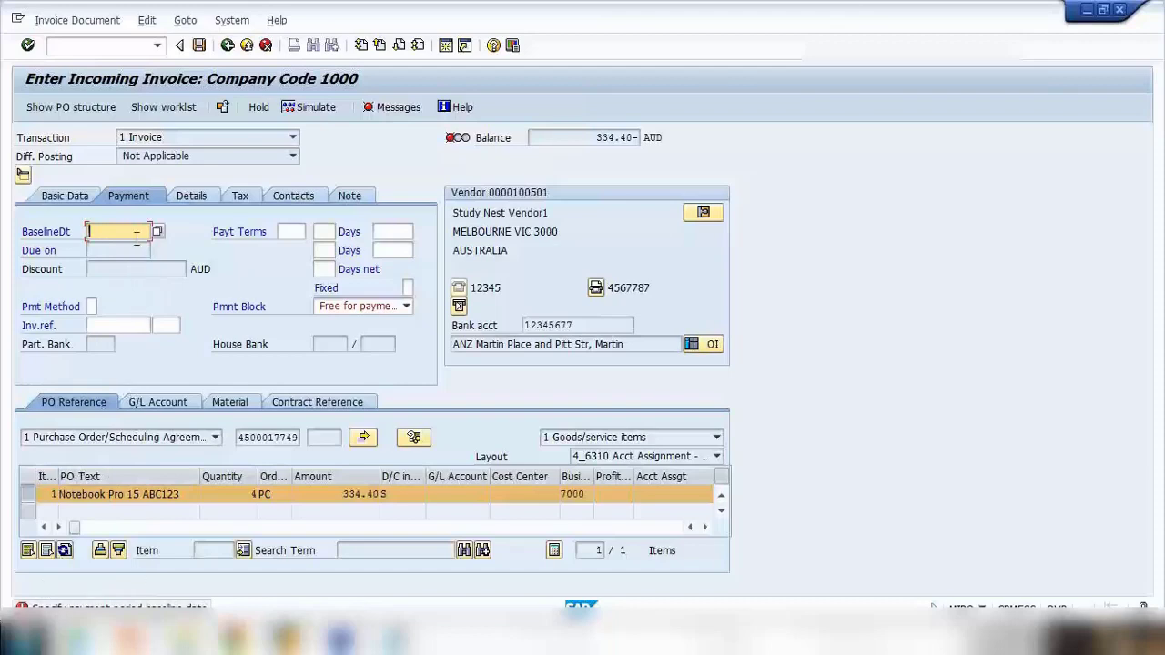
type("07.03.2015")
key("Return")
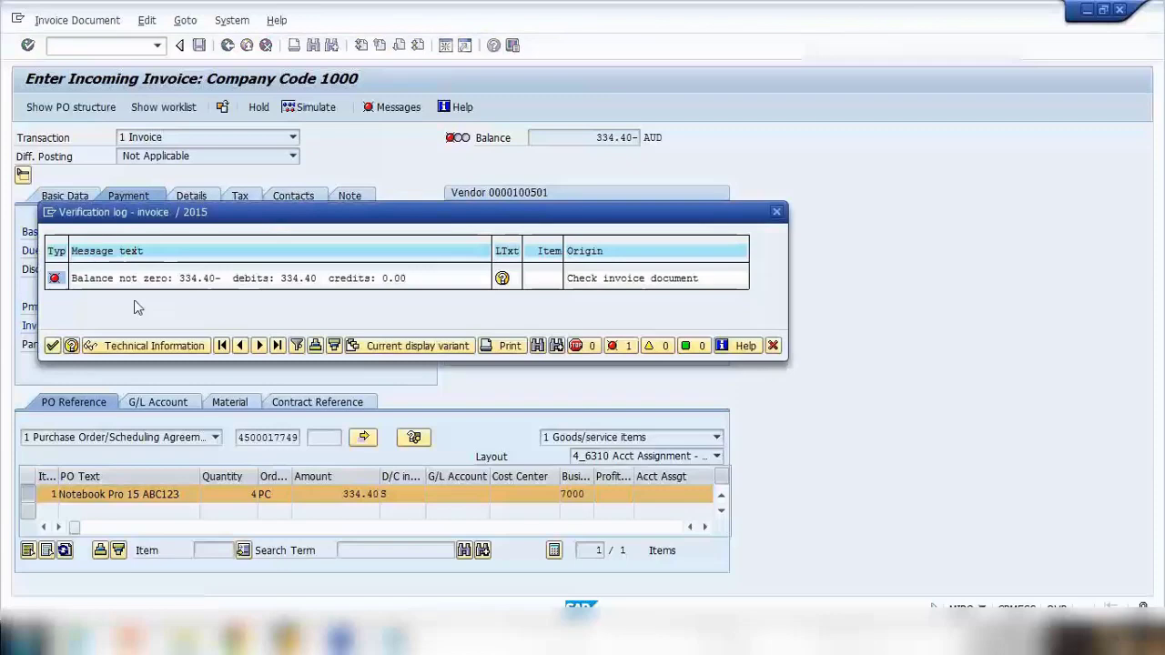
left_click(52, 346)
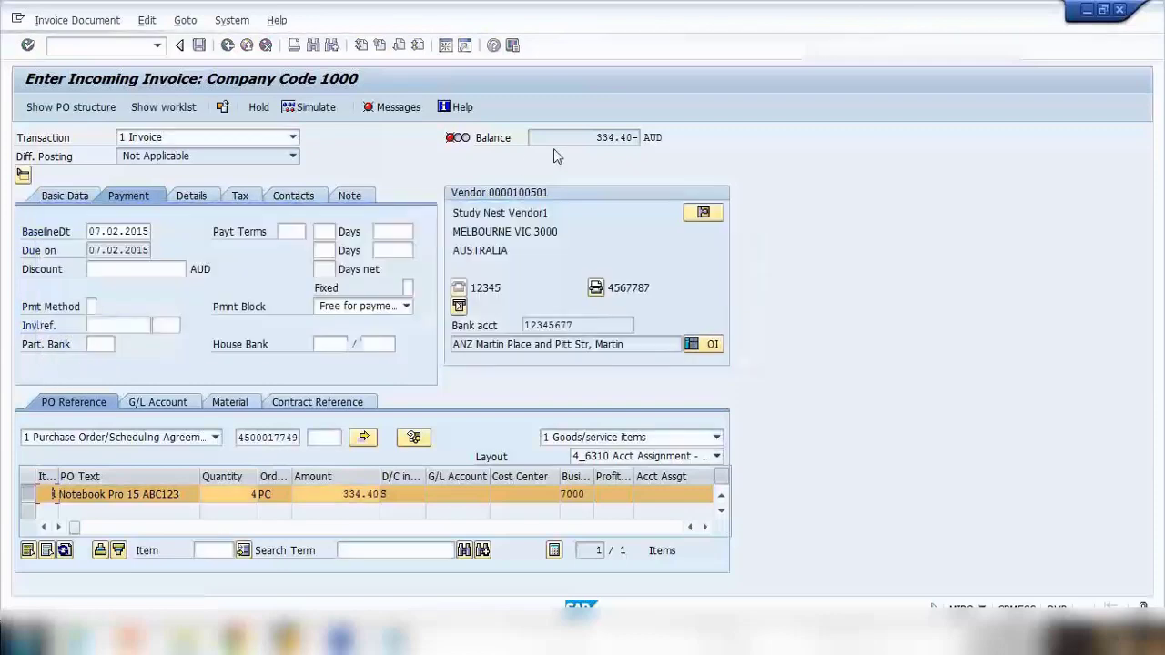
Step: Return to the invoice's basic data and review the amount field and the vendor's name, city and country
left_click(84, 196)
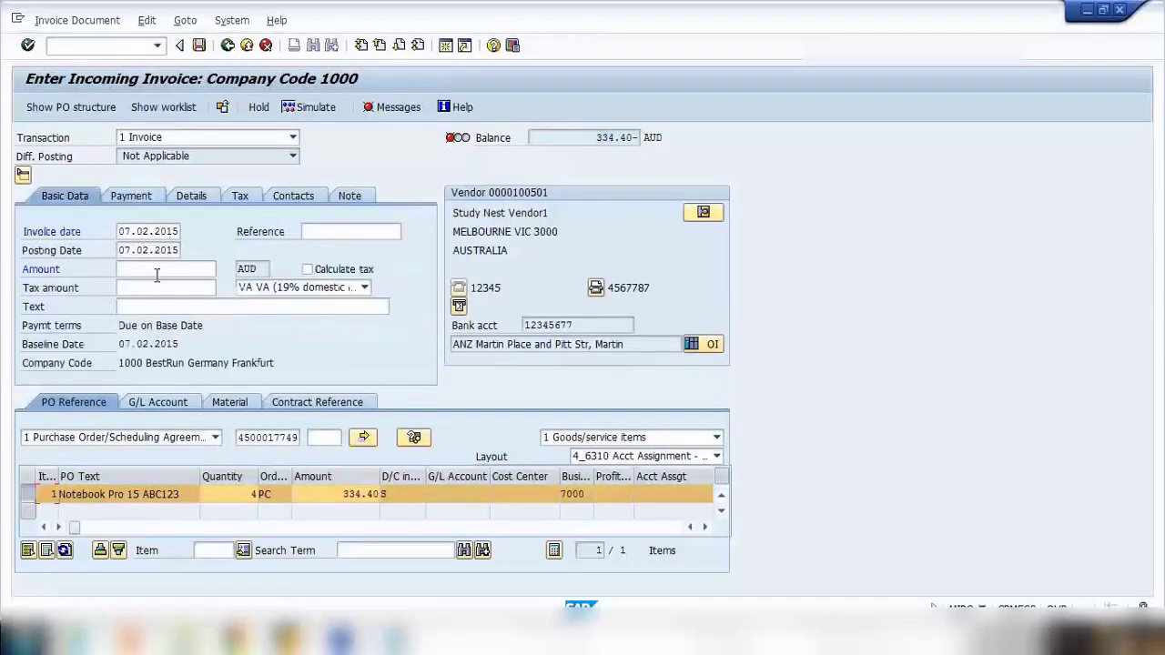
left_click(157, 273)
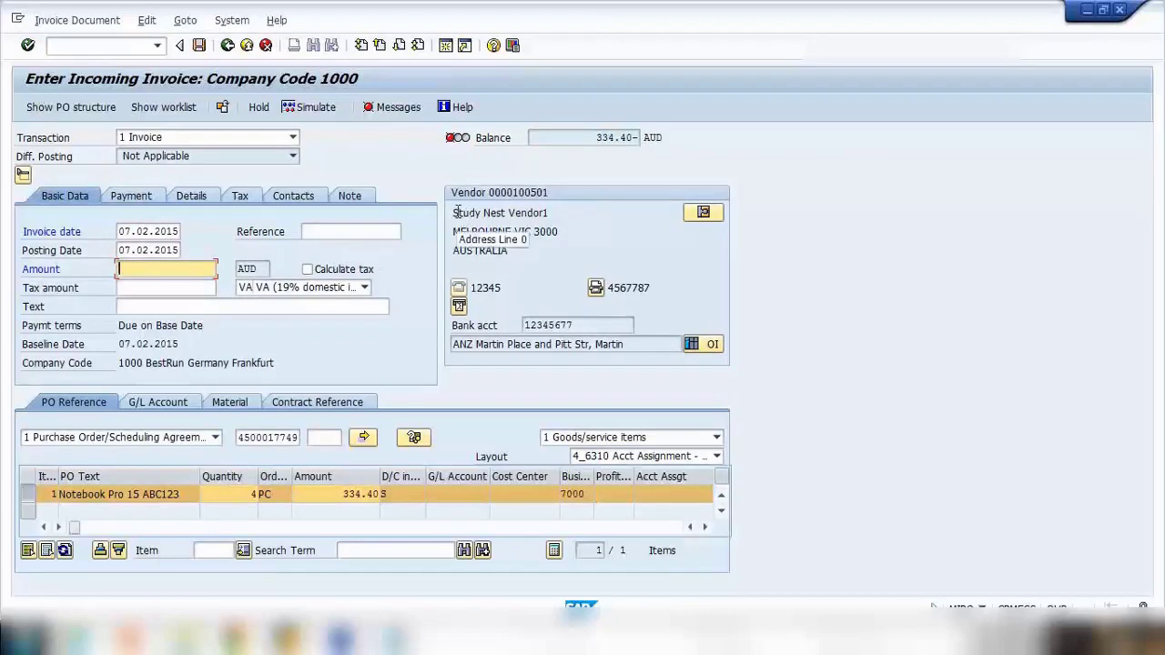
left_click_drag(453, 212, 551, 213)
left_click_drag(453, 231, 557, 233)
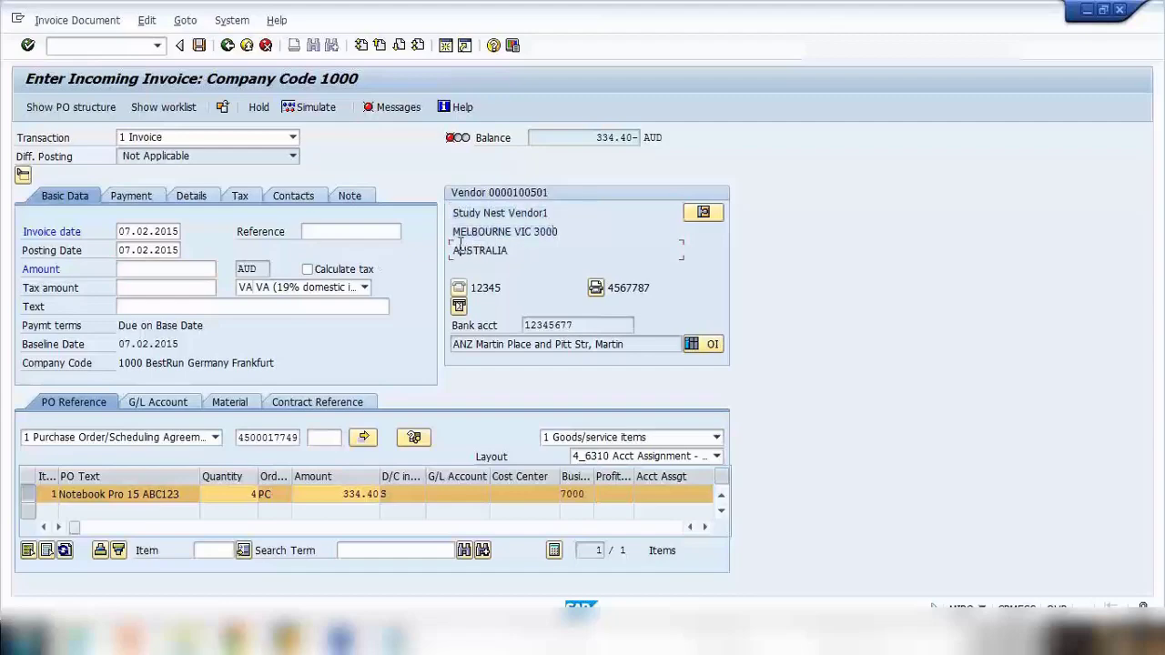
left_click_drag(460, 250, 537, 256)
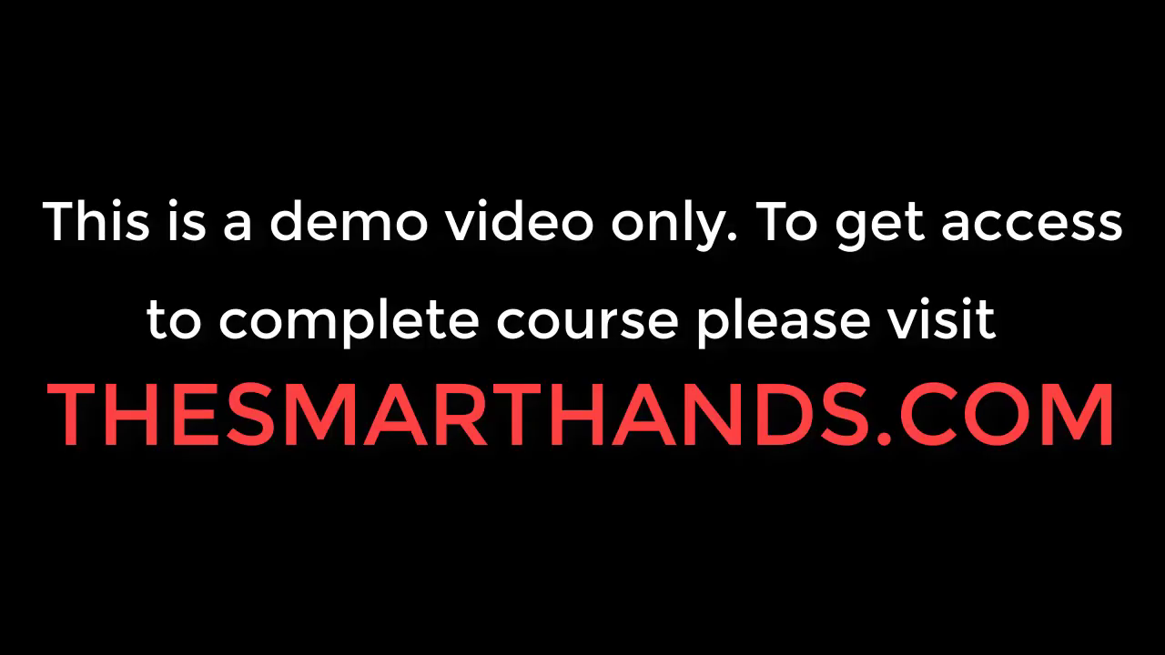